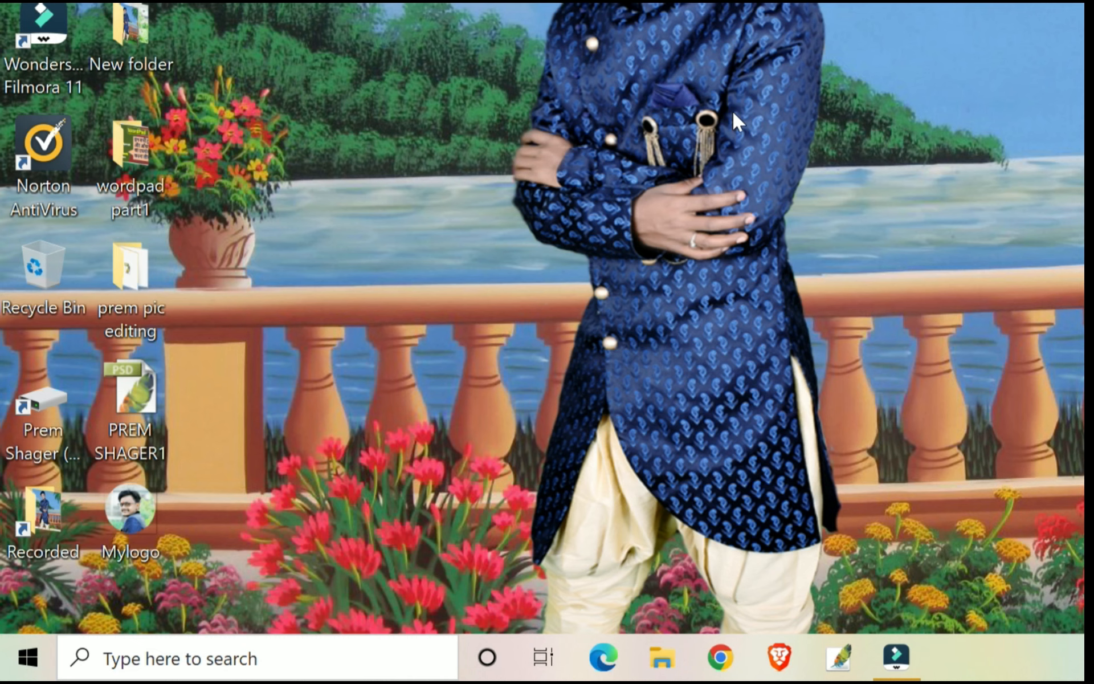
# Launch Paint with the Run command pbrush in a maximized window and close it again
pyautogui.press('super+r')
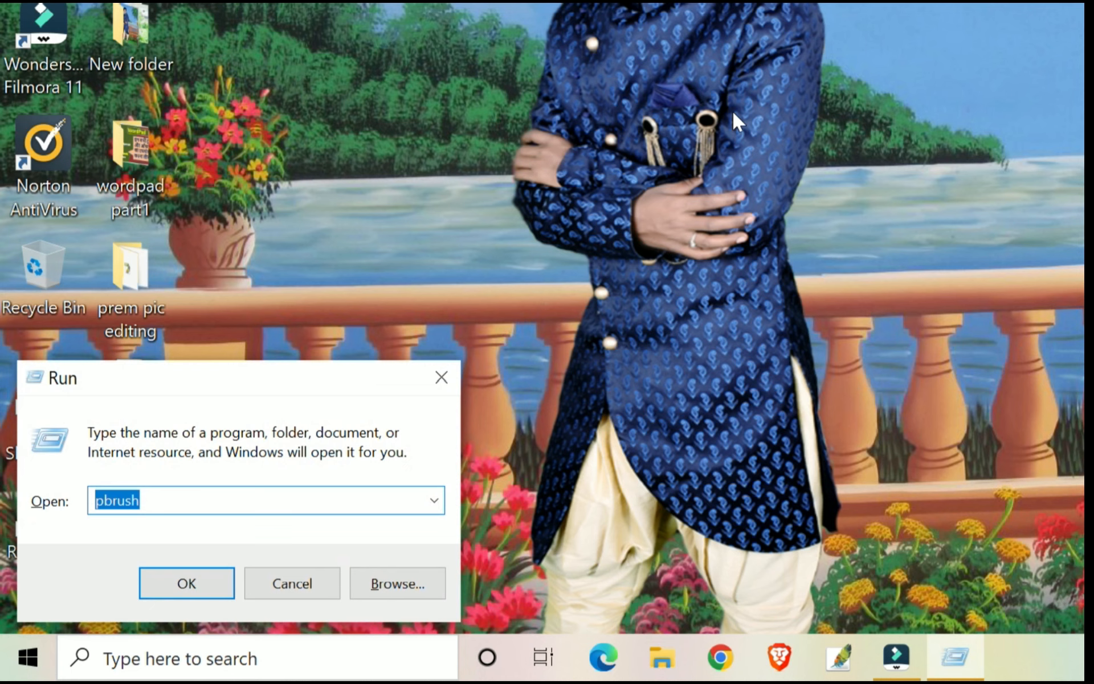
pyautogui.press('BackSpace')
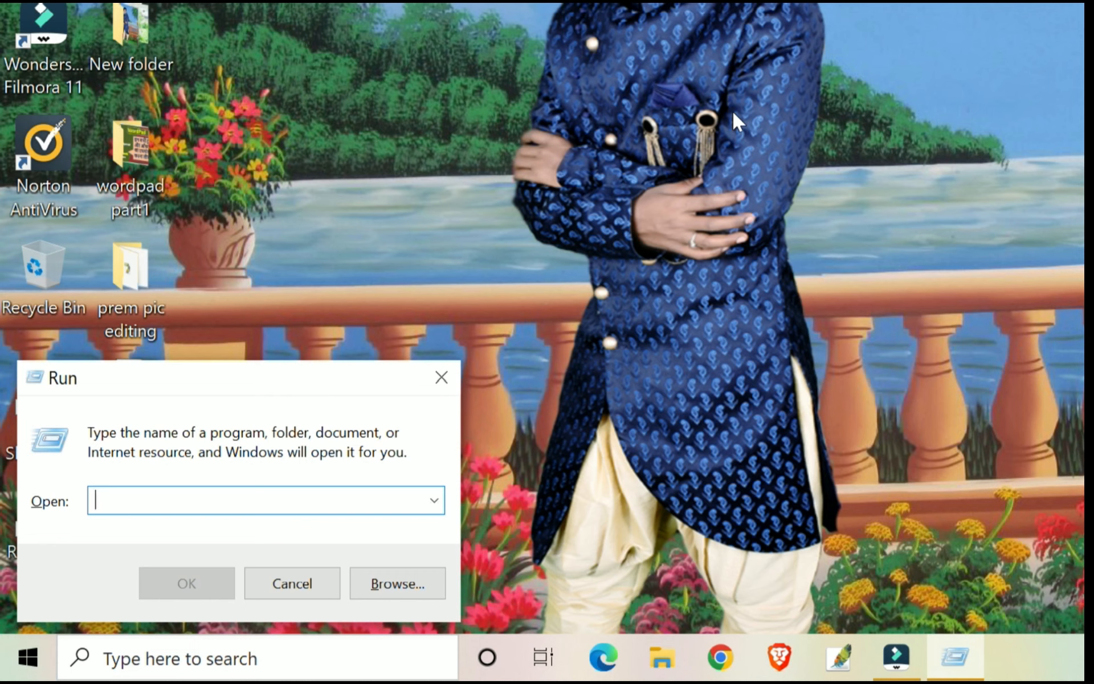
pyautogui.write('p')
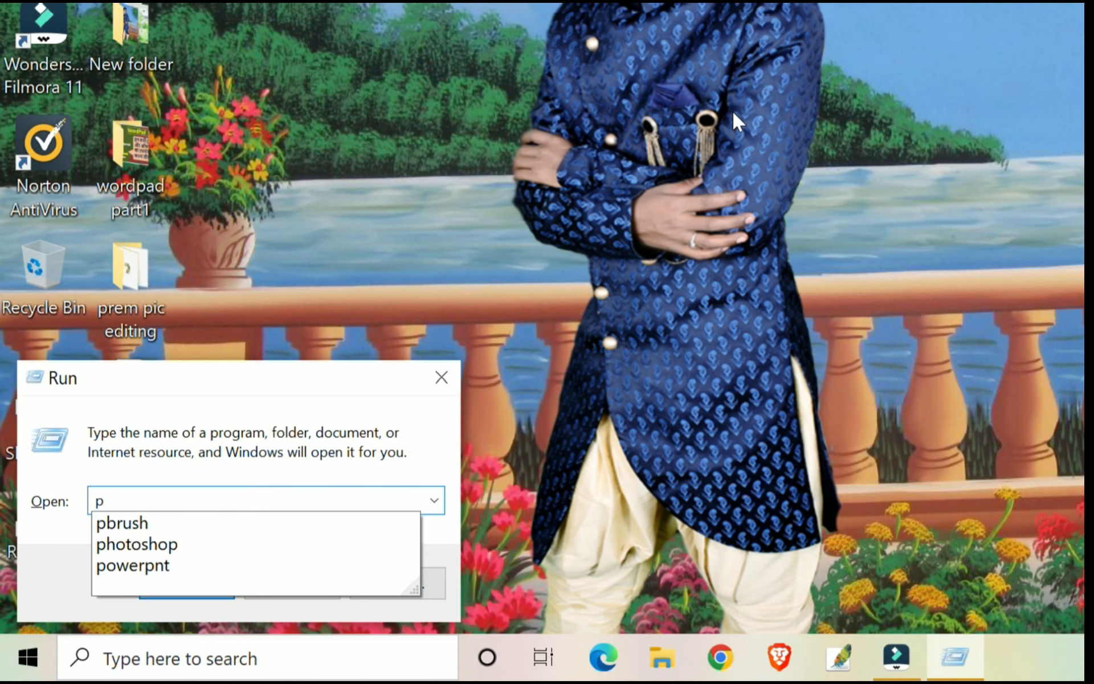
pyautogui.write('brush')
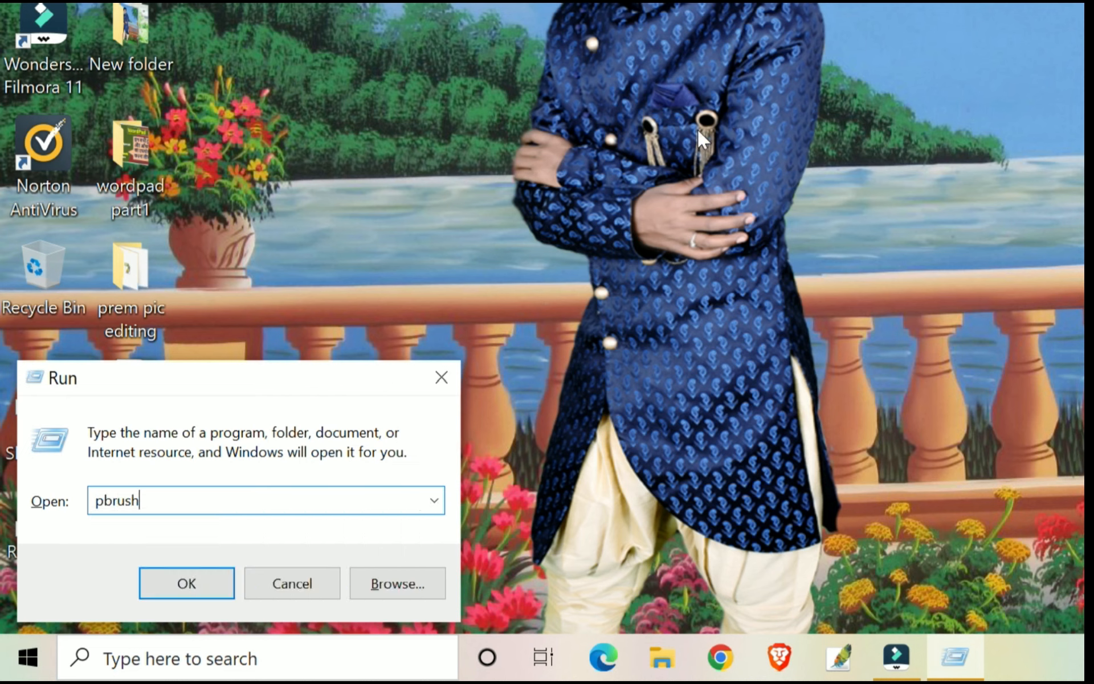
pyautogui.click(202, 581)
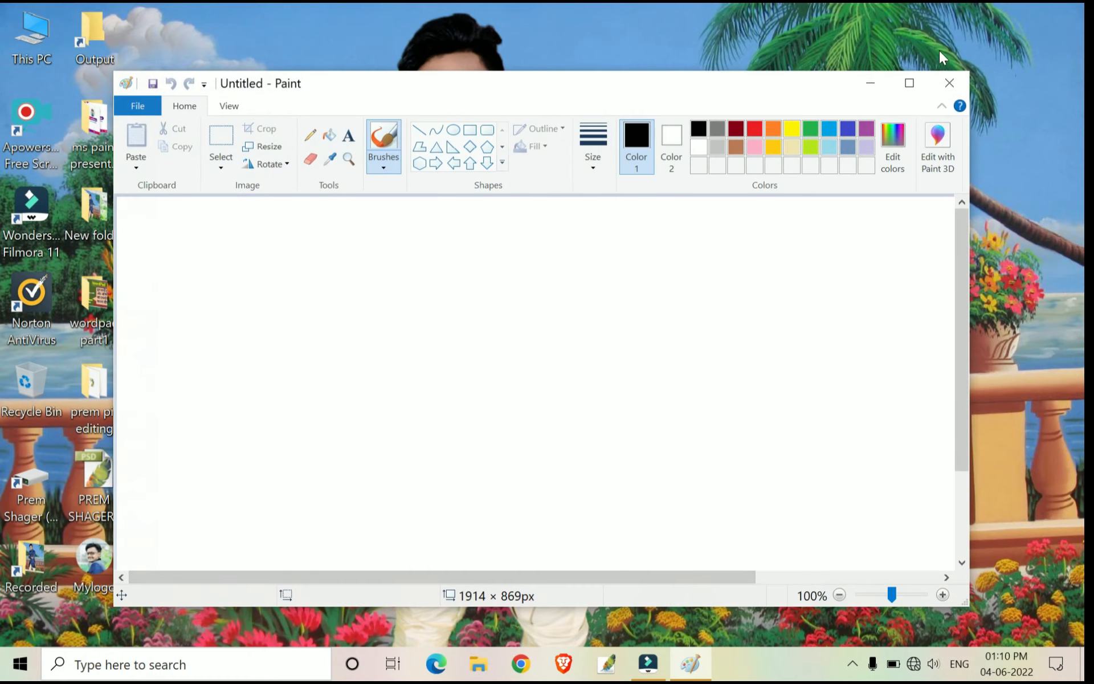
pyautogui.click(910, 83)
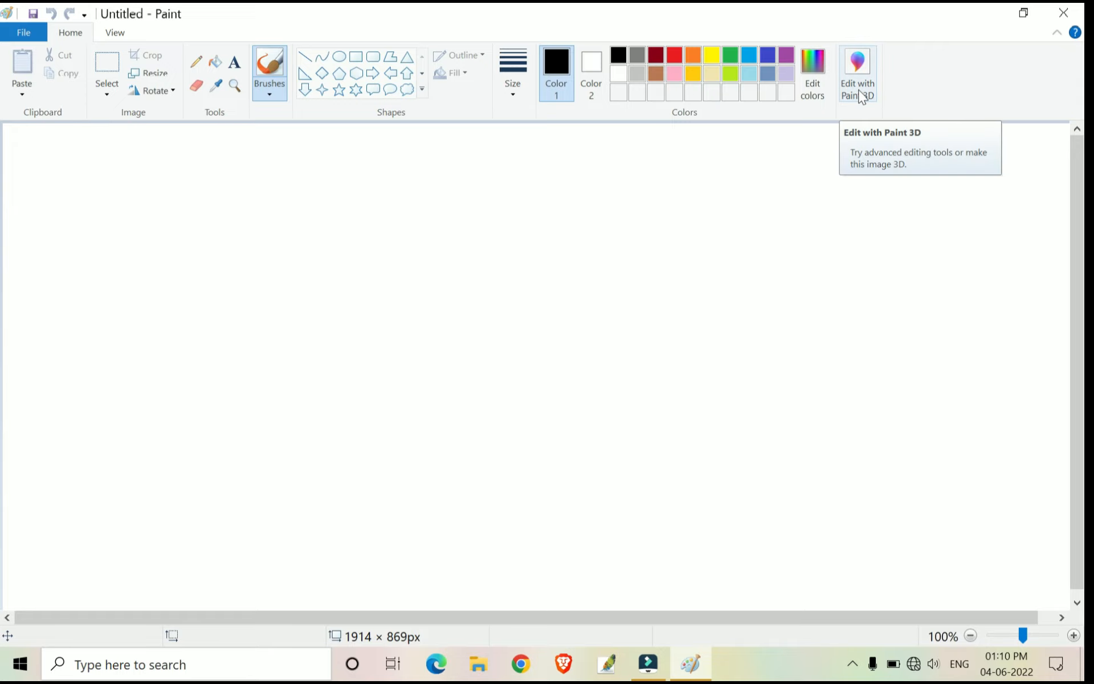
pyautogui.click(1065, 13)
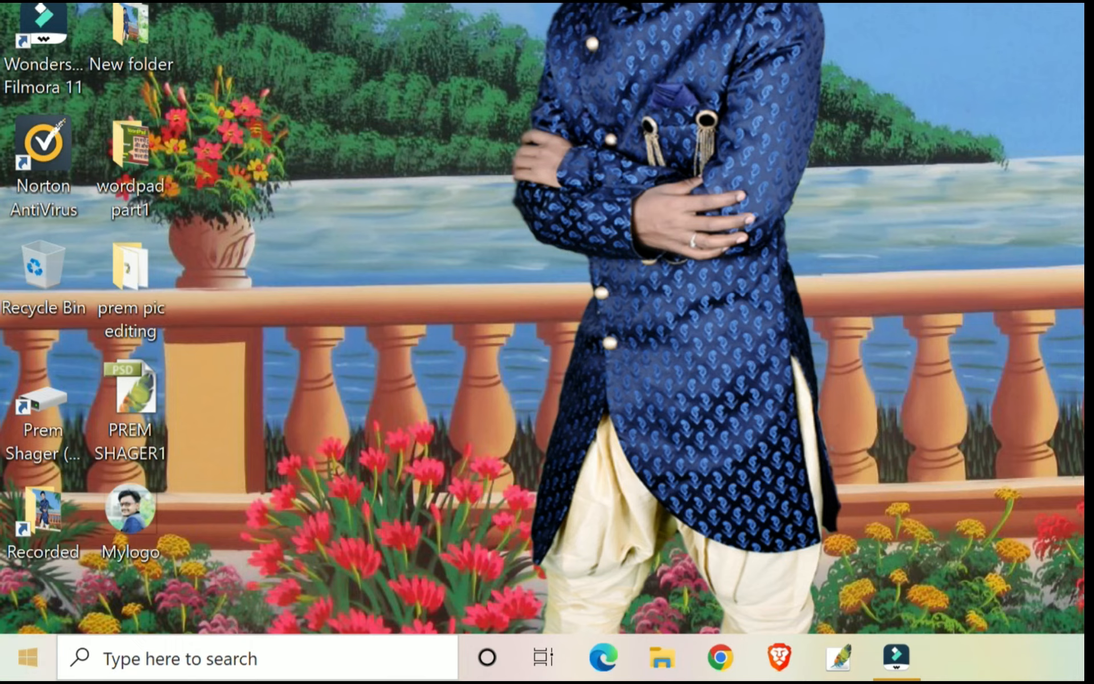
# Open Paint from the Windows Accessories group of installed programs
pyautogui.click(27, 657)
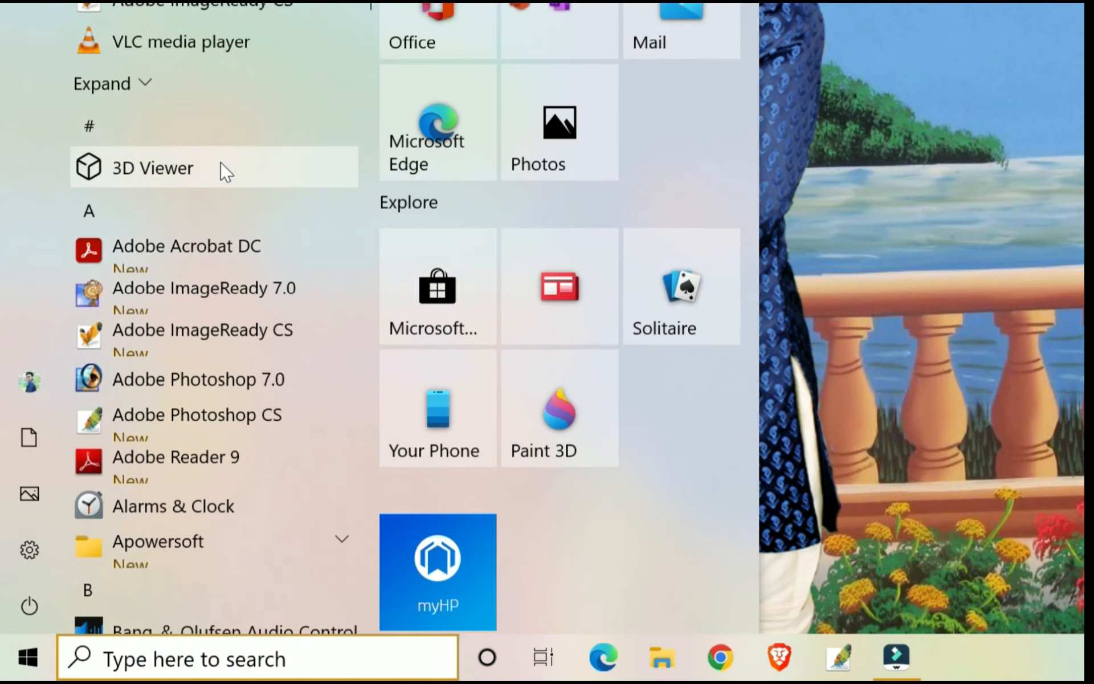
pyautogui.scroll(-10, 221, 163)
pyautogui.scroll(-10, 237, 224)
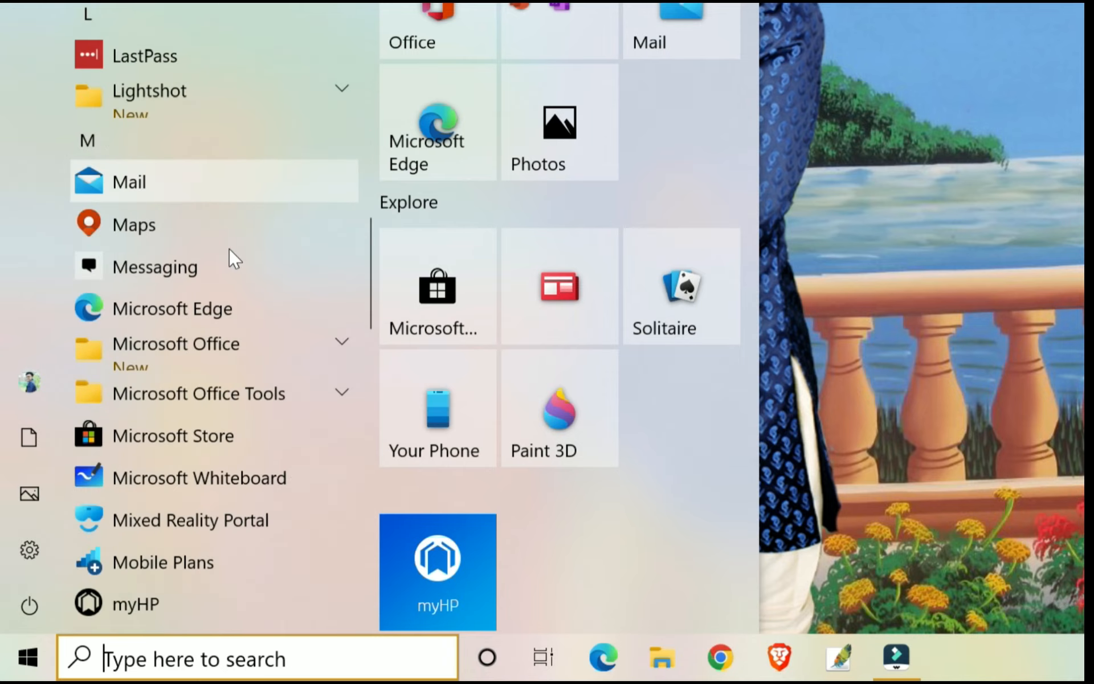
pyautogui.scroll(-15, 229, 249)
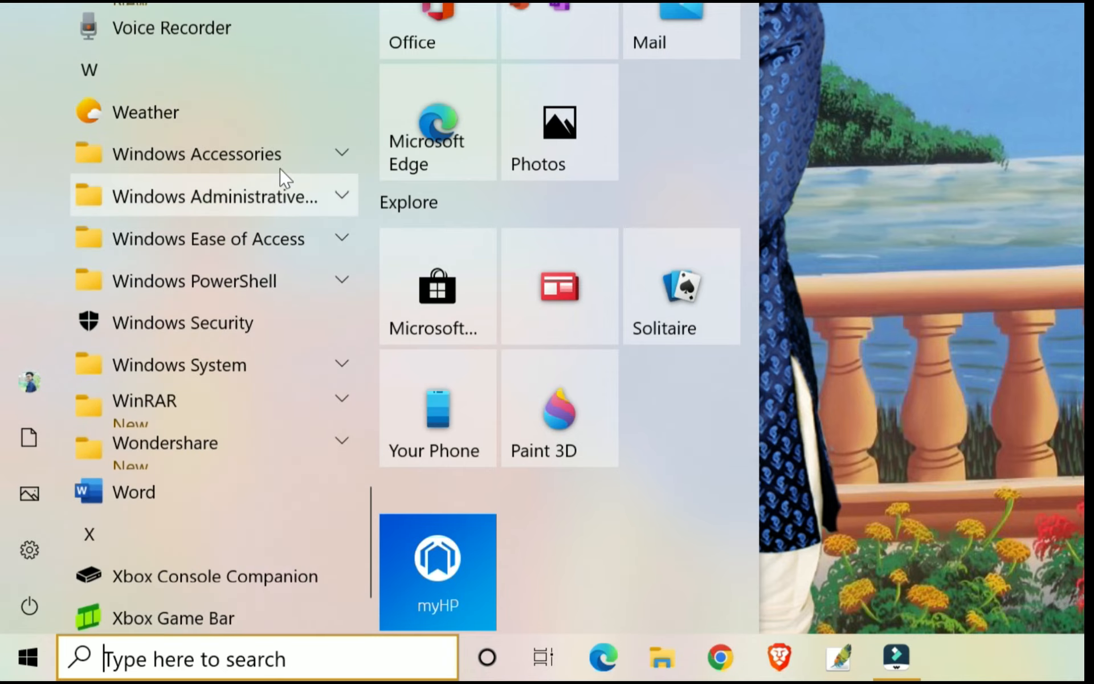
pyautogui.click(309, 155)
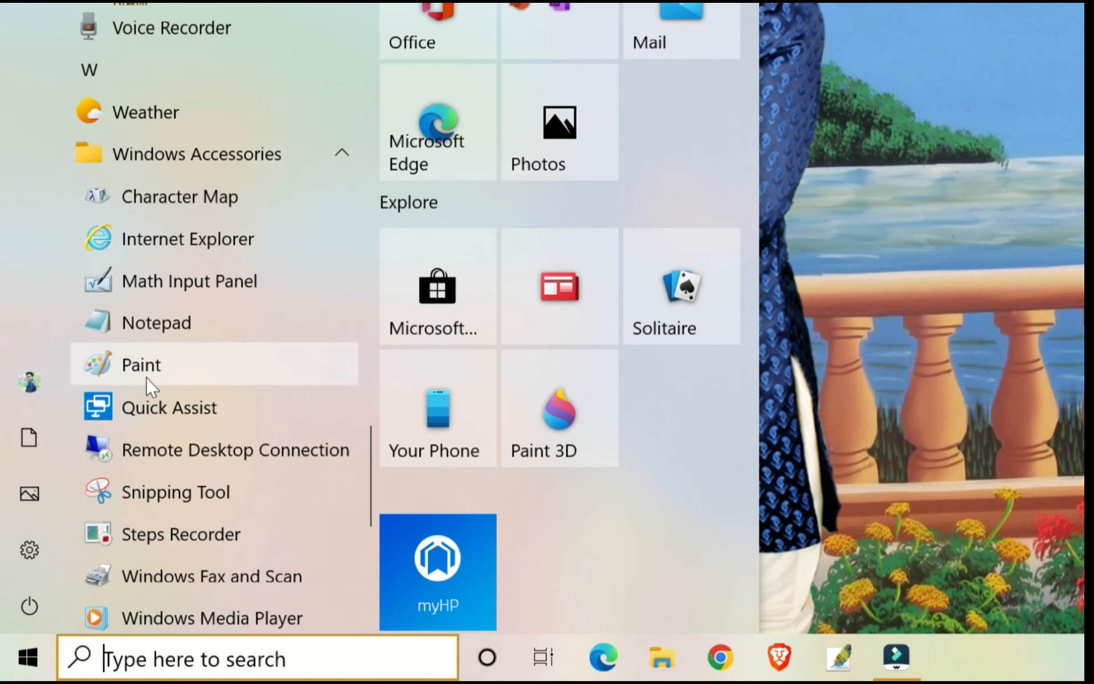
pyautogui.click(246, 372)
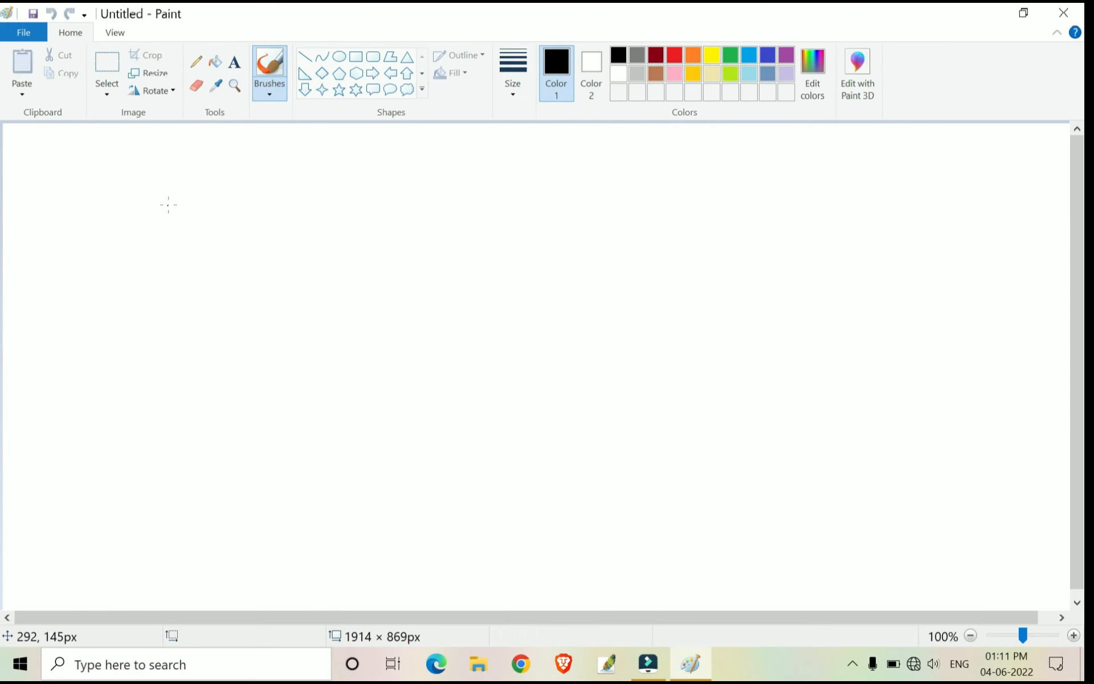
pyautogui.click(22, 91)
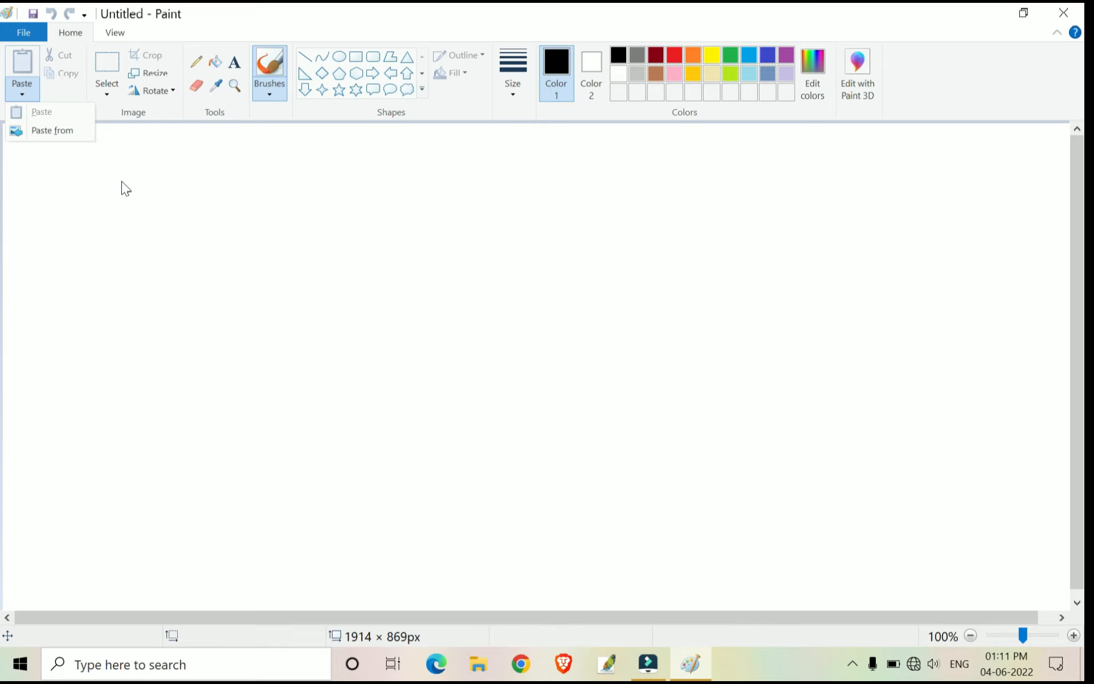
pyautogui.click(121, 214)
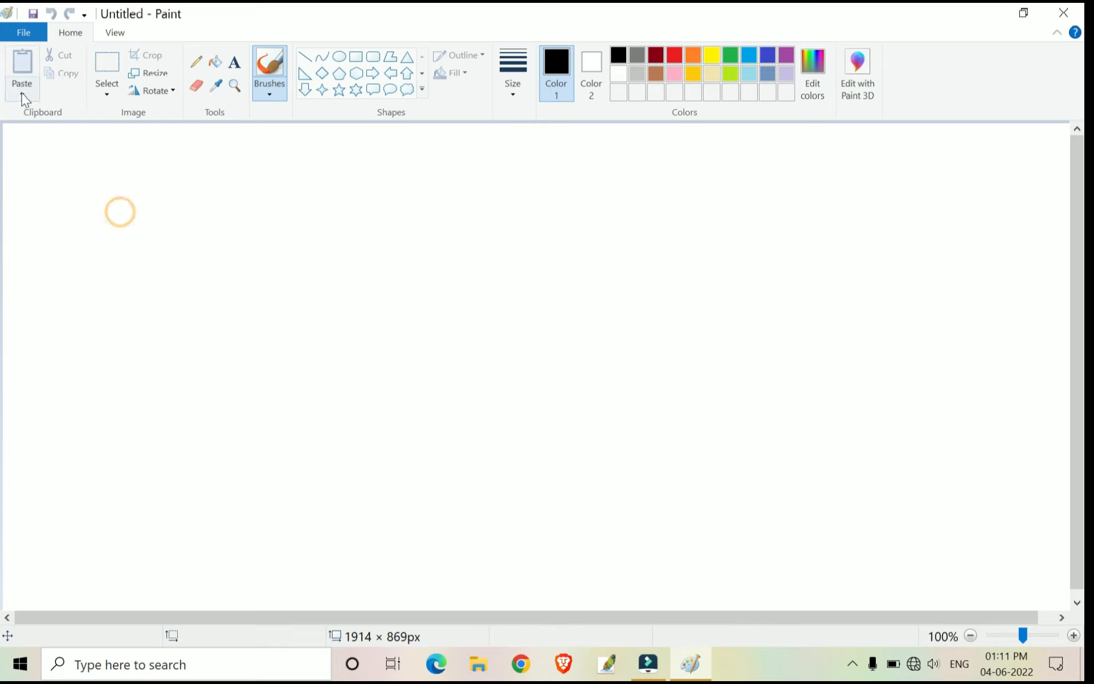
# Draw a black-outlined rectangle in the upper-left area of the blank canvas and deselect it
pyautogui.click(357, 56)
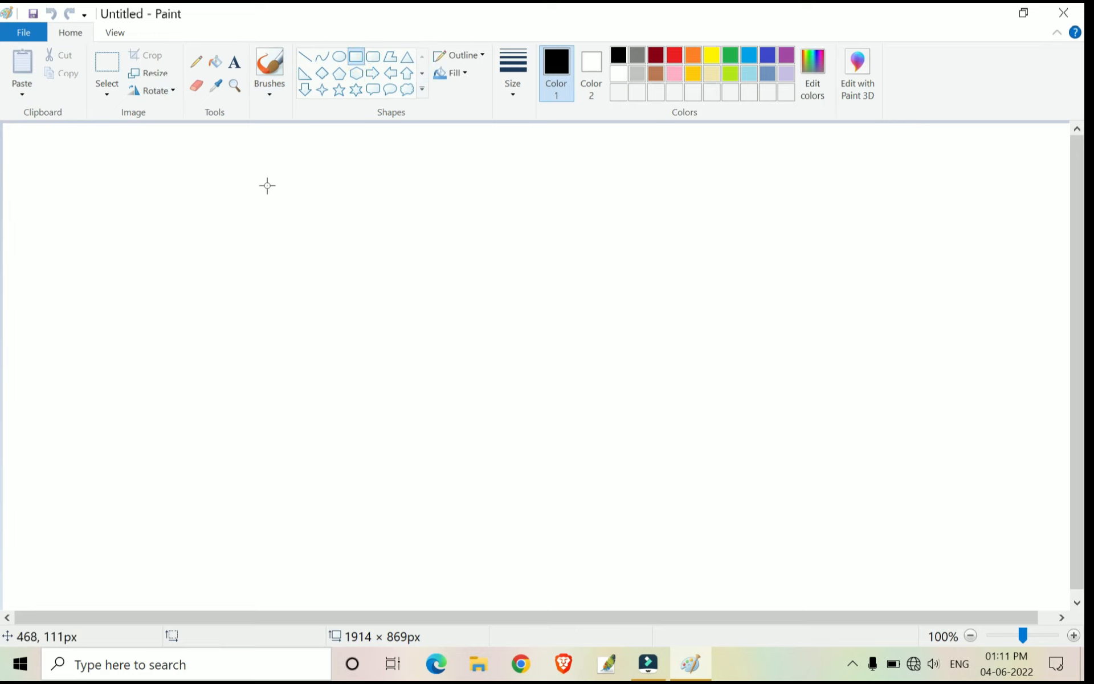
pyautogui.moveTo(268, 175); pyautogui.dragTo(409, 288)
pyautogui.click(473, 240)
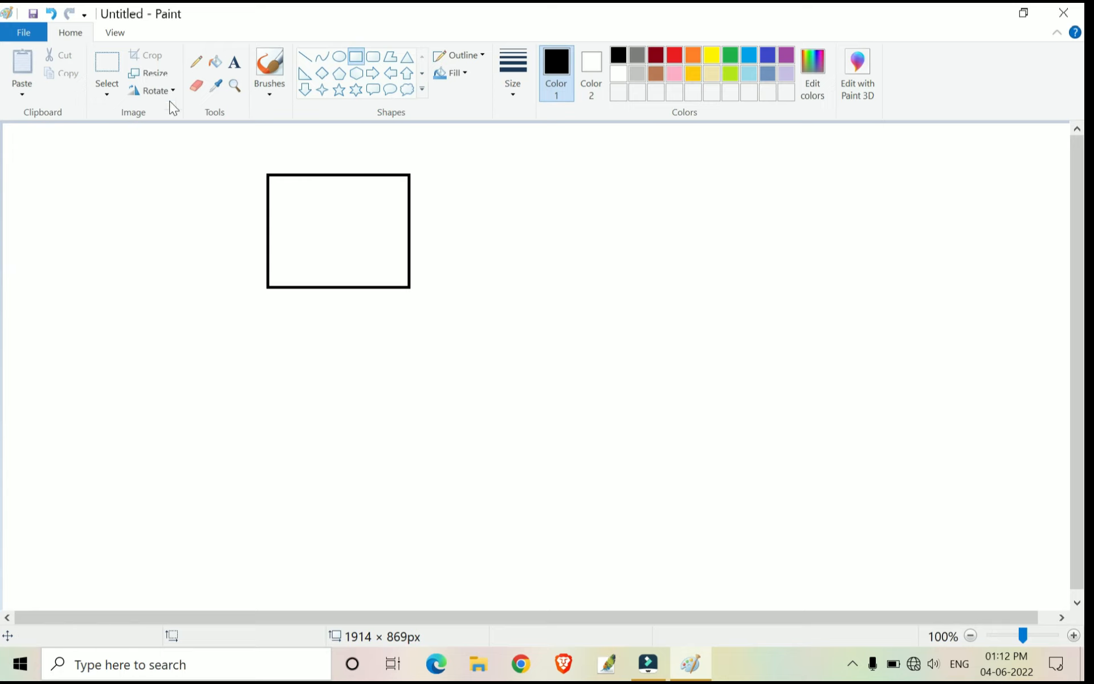
# Copy the drawn rectangle using a rectangular selection of about 336 × 300 px around it
pyautogui.click(109, 97)
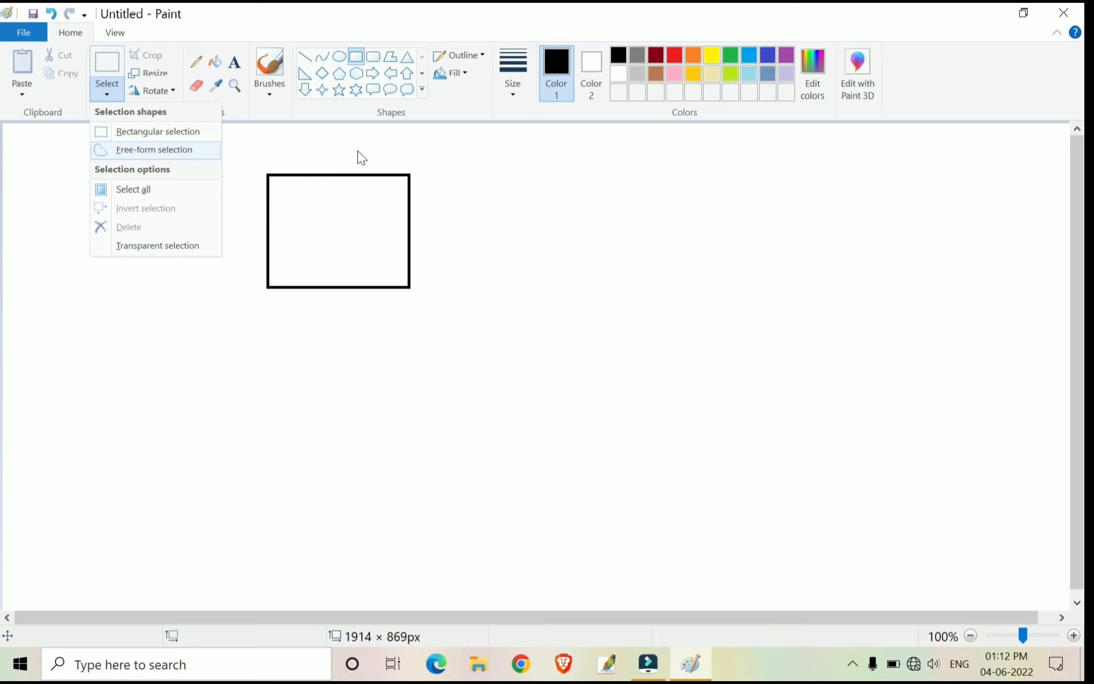
pyautogui.click(195, 132)
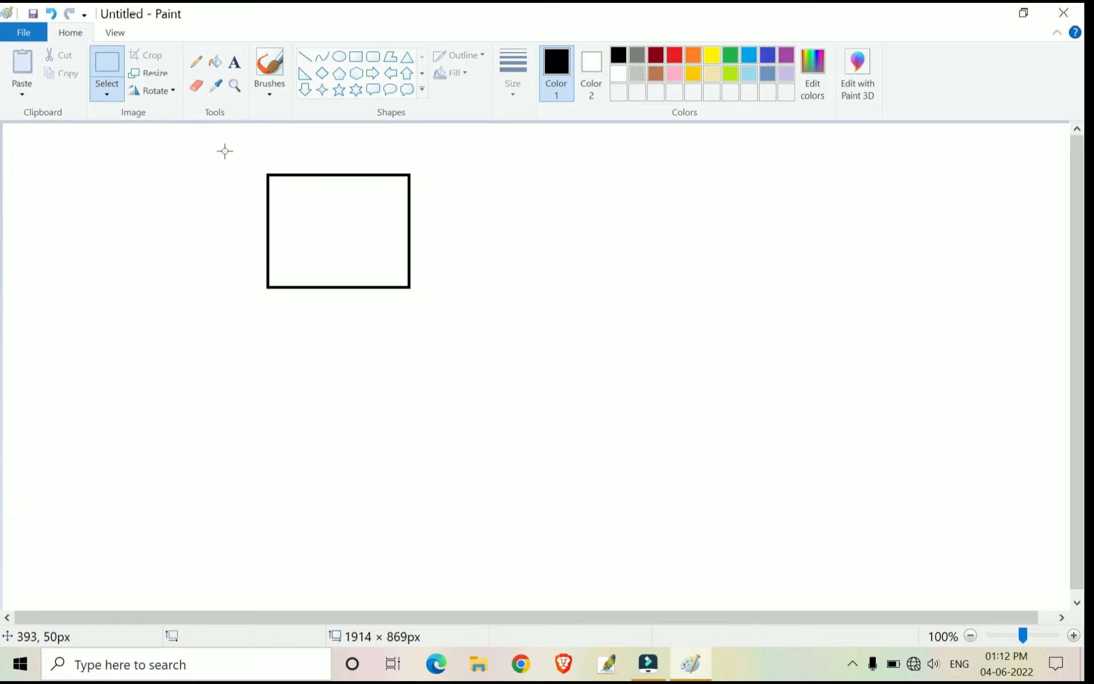
pyautogui.moveTo(243, 151); pyautogui.dragTo(433, 321)
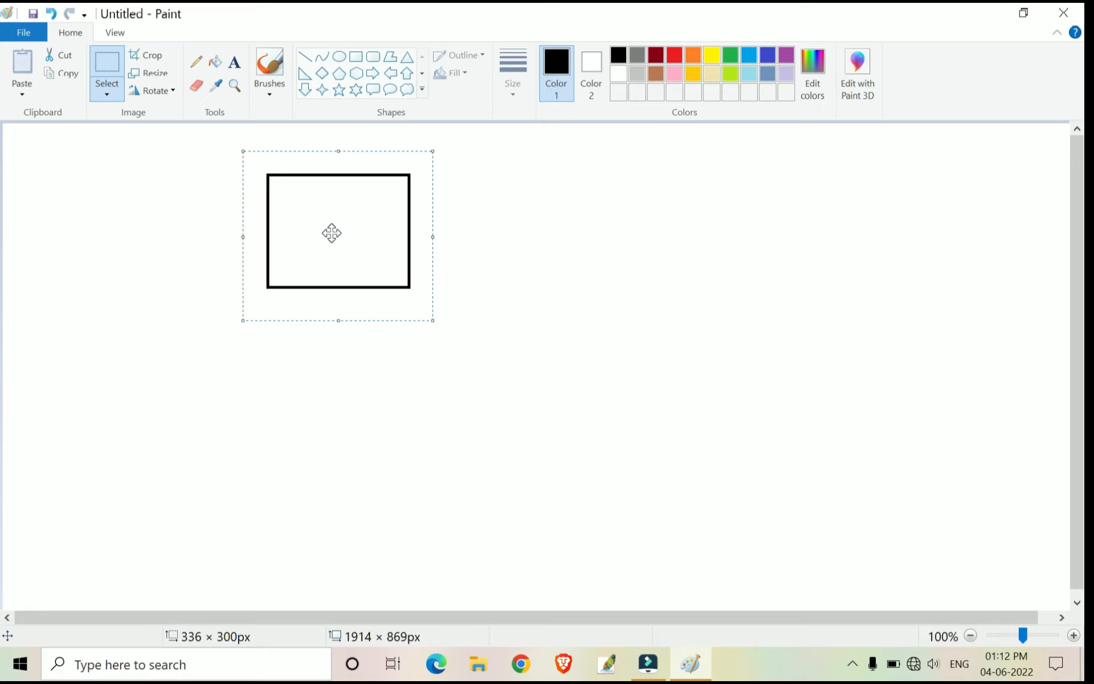
pyautogui.click(69, 76)
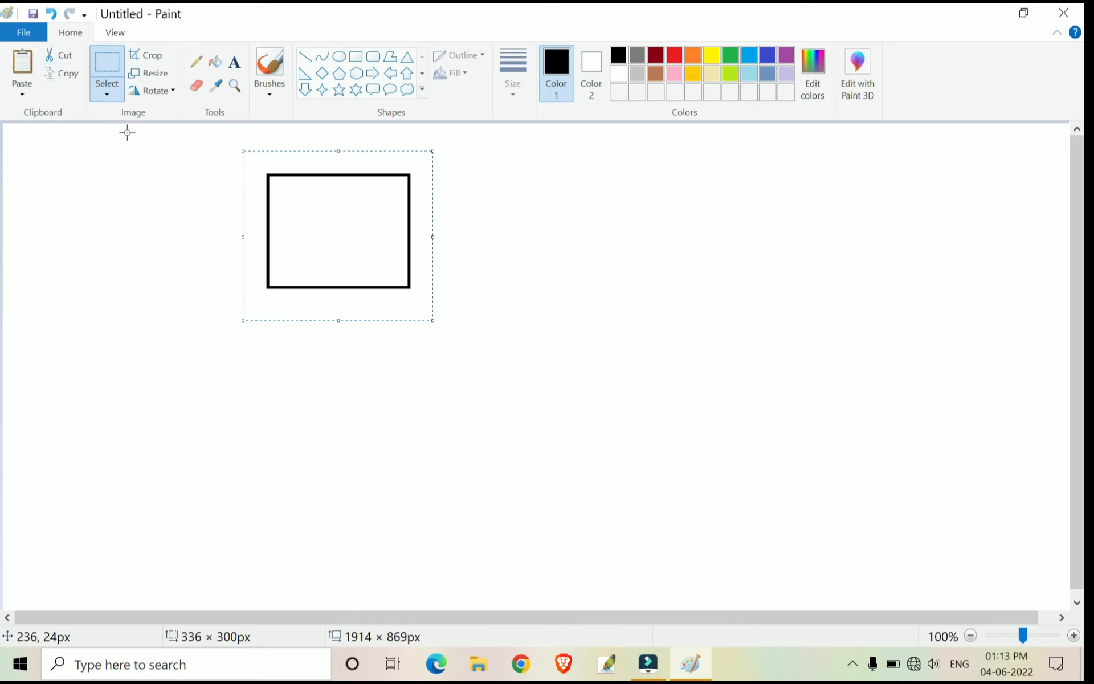
# Paste the copied rectangle and place it level with the original, to its right
pyautogui.click(27, 86)
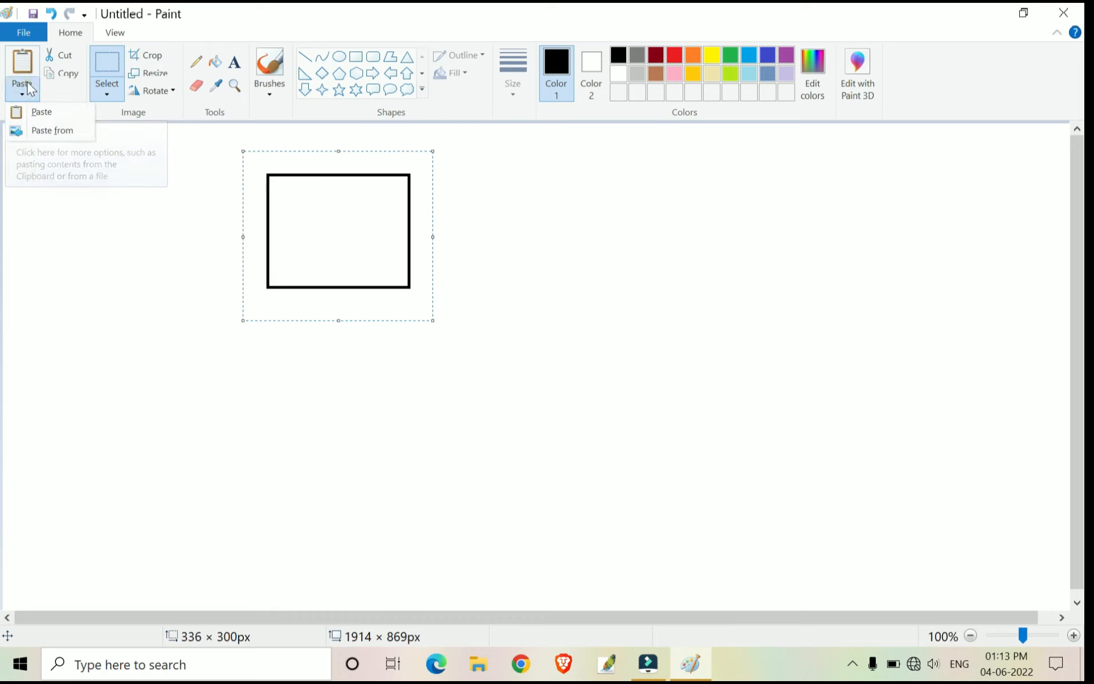
pyautogui.click(31, 112)
pyautogui.moveTo(80, 212); pyautogui.dragTo(547, 240)
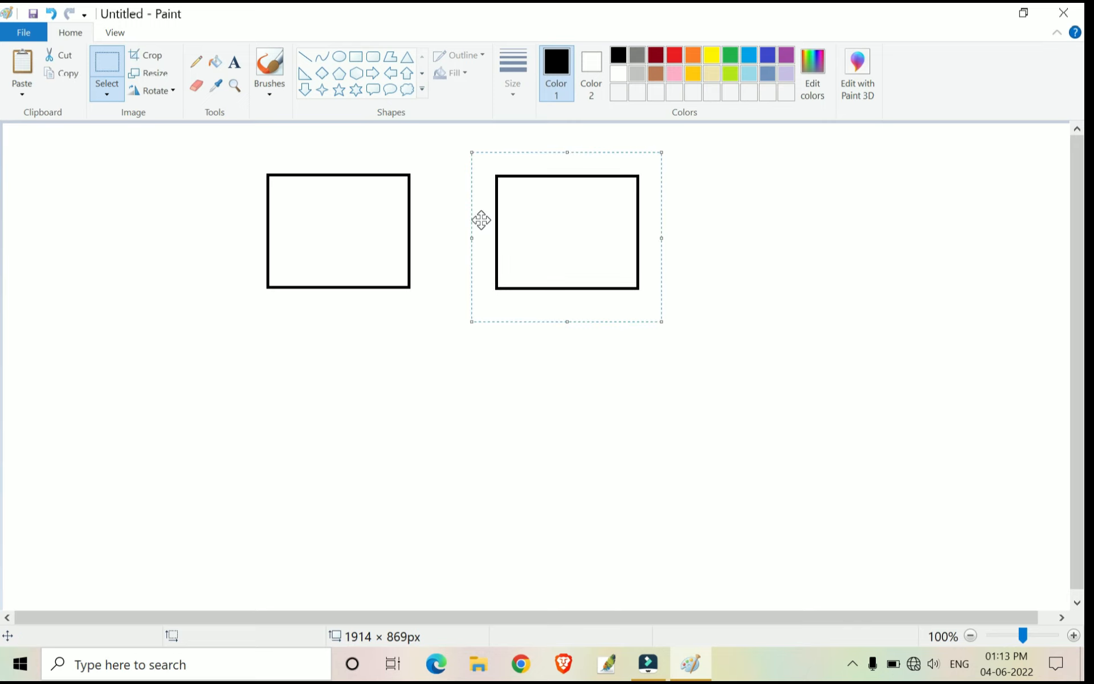
pyautogui.click(150, 249)
# Paste the middle picture file from the Desktop's New folder onto the canvas and look over the whole image
pyautogui.click(35, 97)
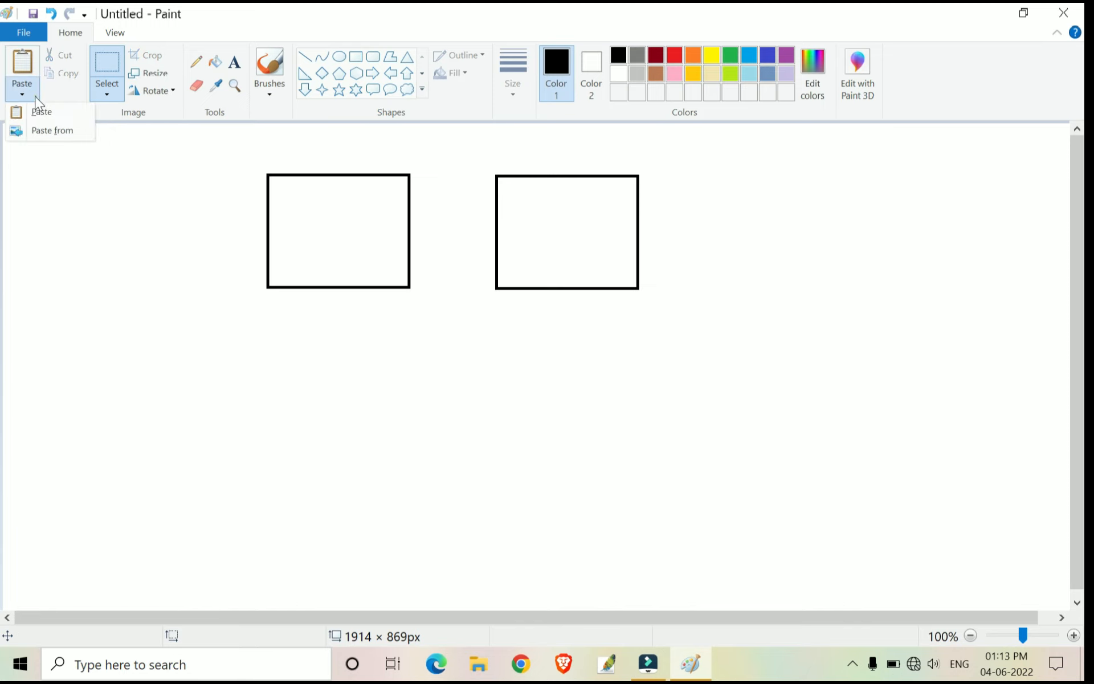
pyautogui.click(62, 132)
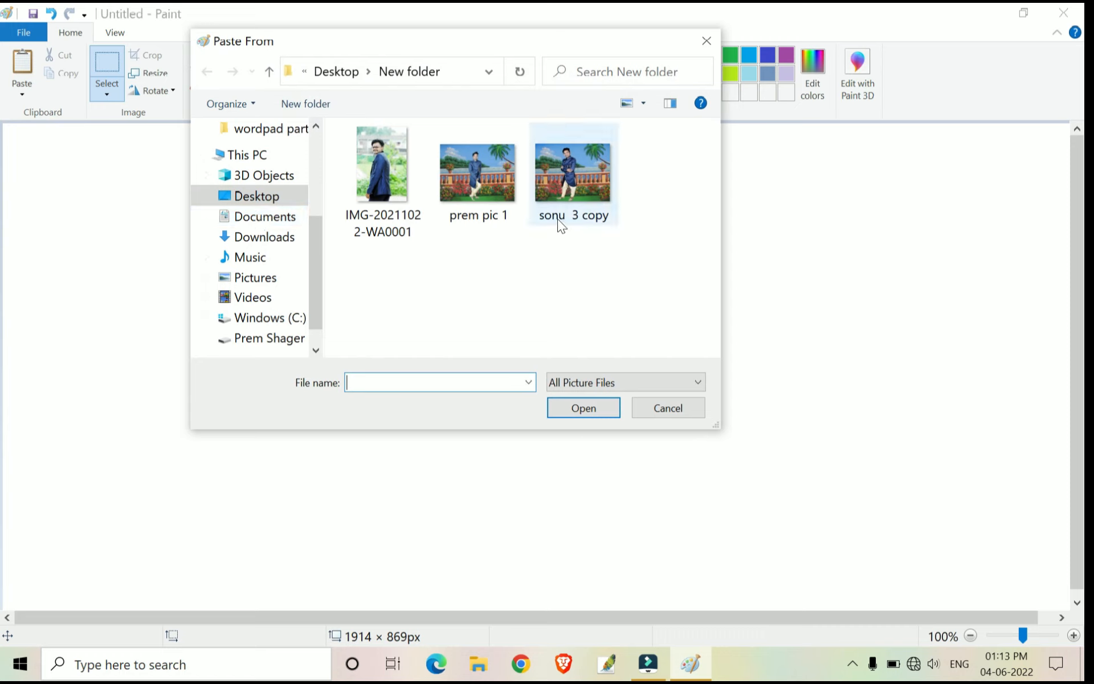
pyautogui.click(493, 210)
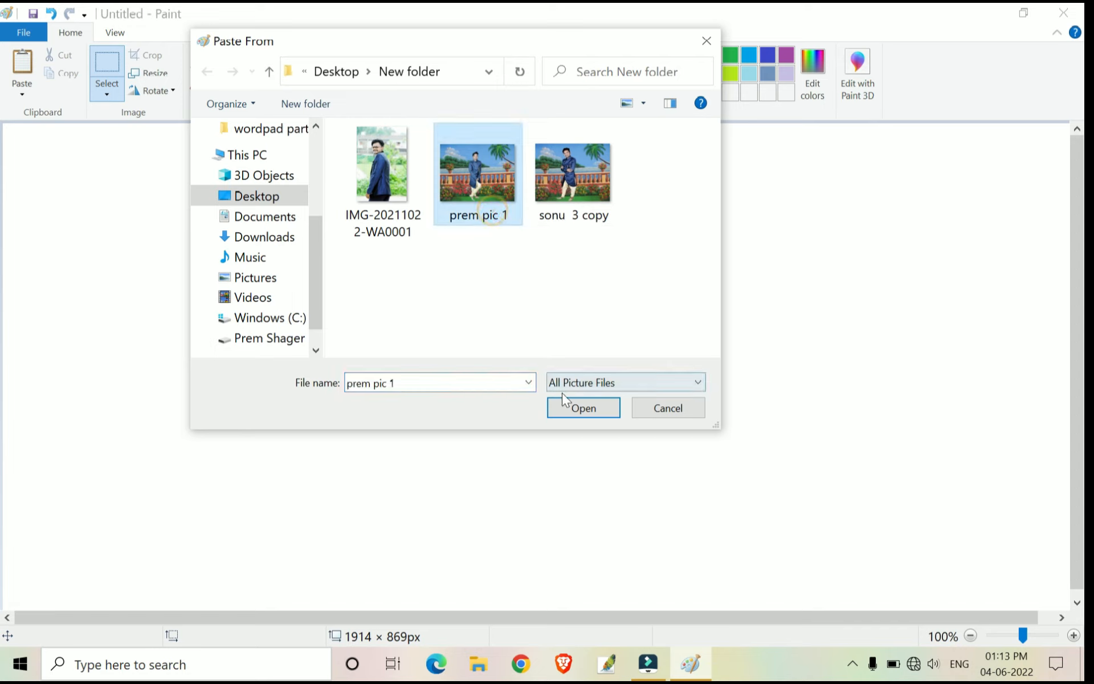
pyautogui.click(581, 411)
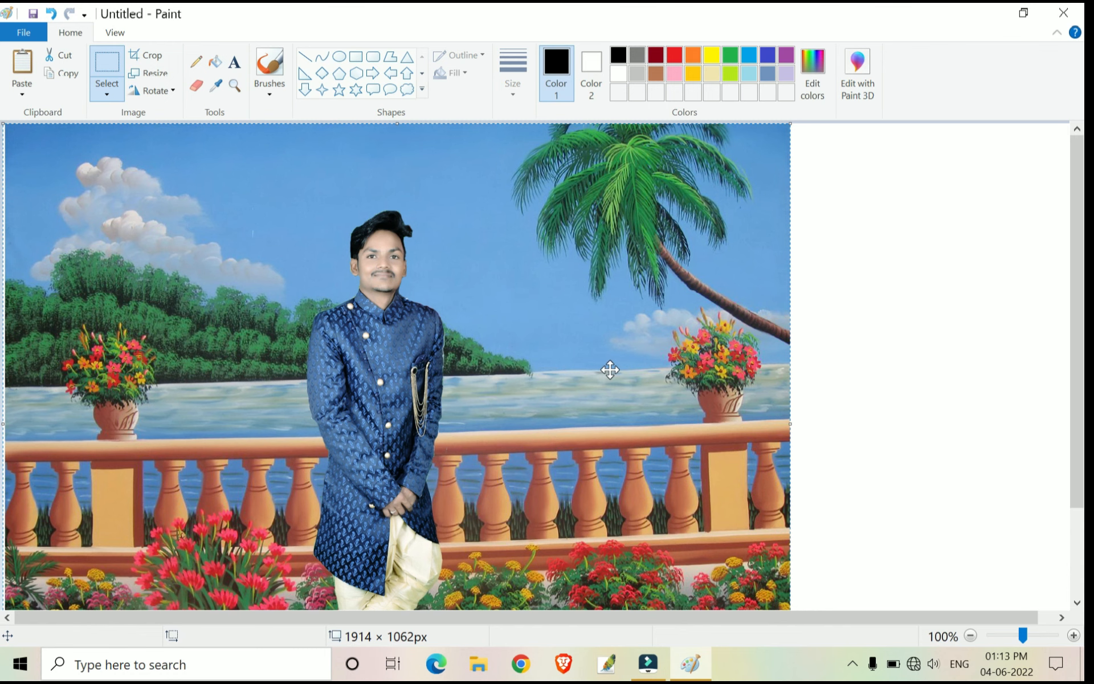
pyautogui.scroll(-2, 610, 370)
pyautogui.scroll(2, 610, 370)
pyautogui.scroll(-2, 179, 215)
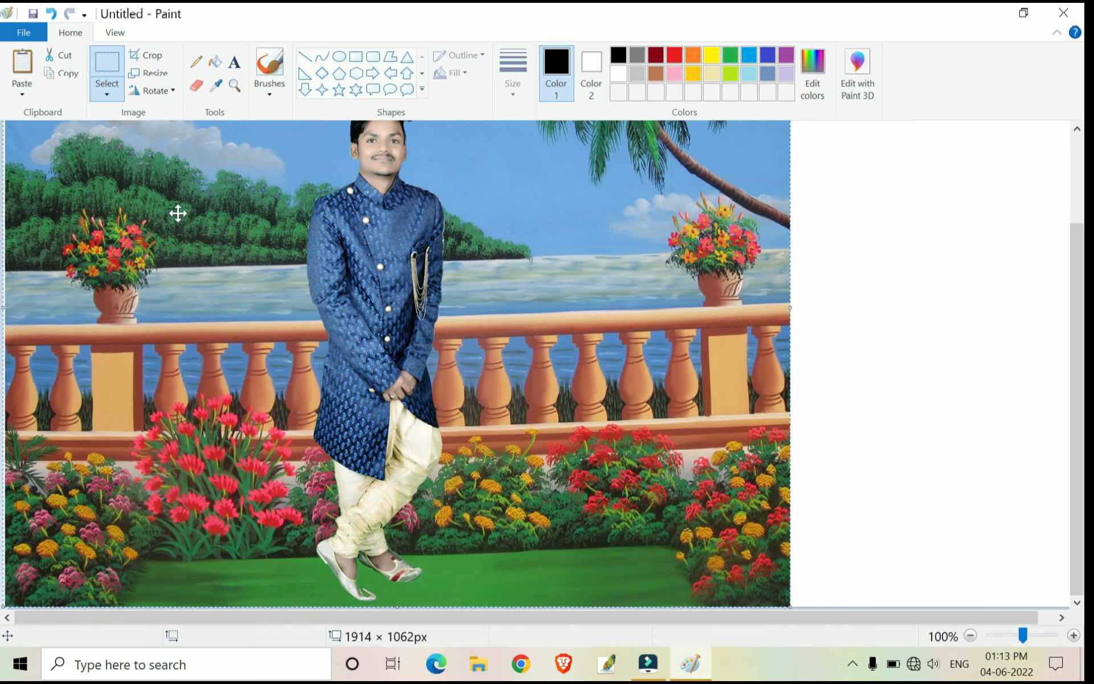
pyautogui.click(22, 95)
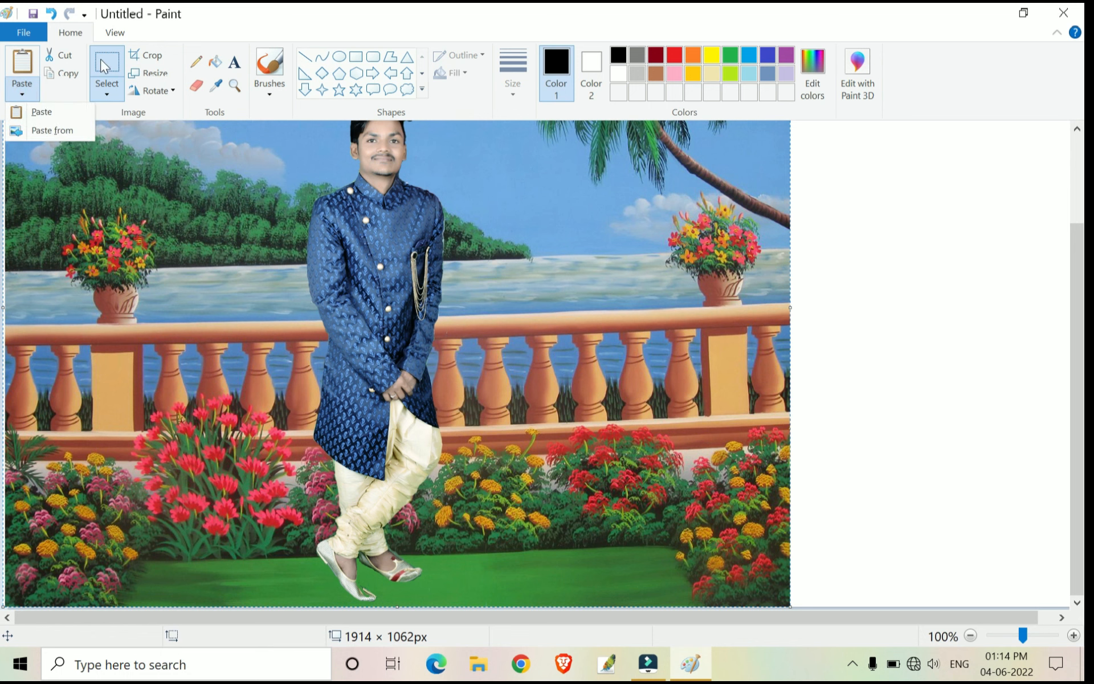
pyautogui.scroll(2, 567, 282)
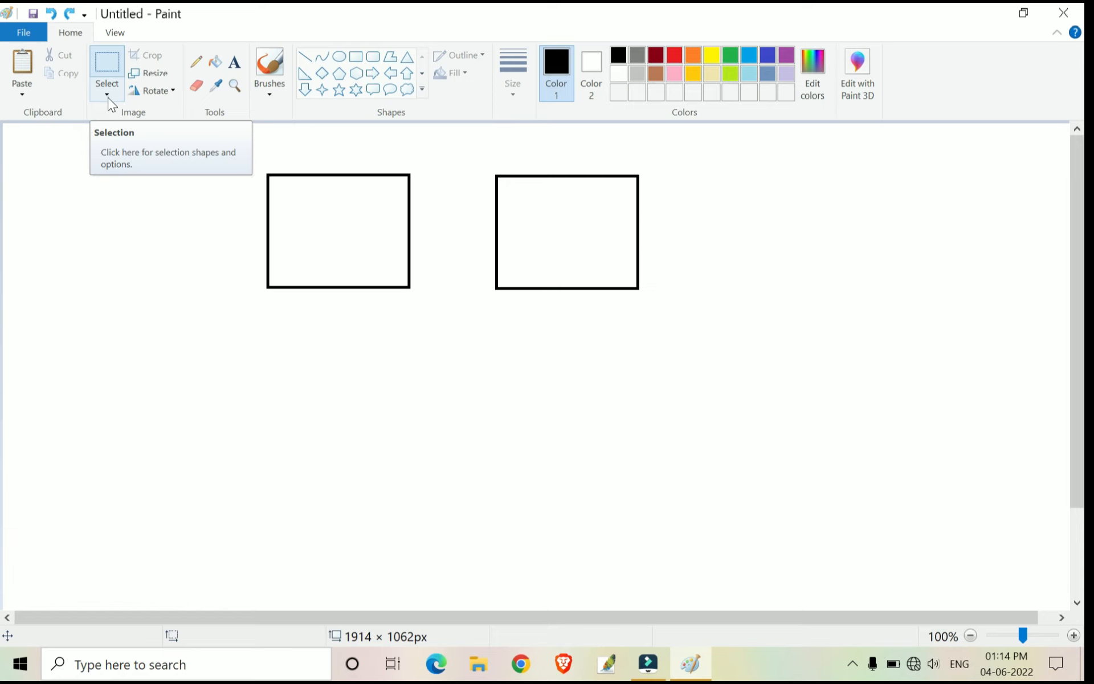
# Cut the original left rectangle using a rectangular selection of about 332 × 284 px around it
pyautogui.click(108, 97)
pyautogui.click(117, 126)
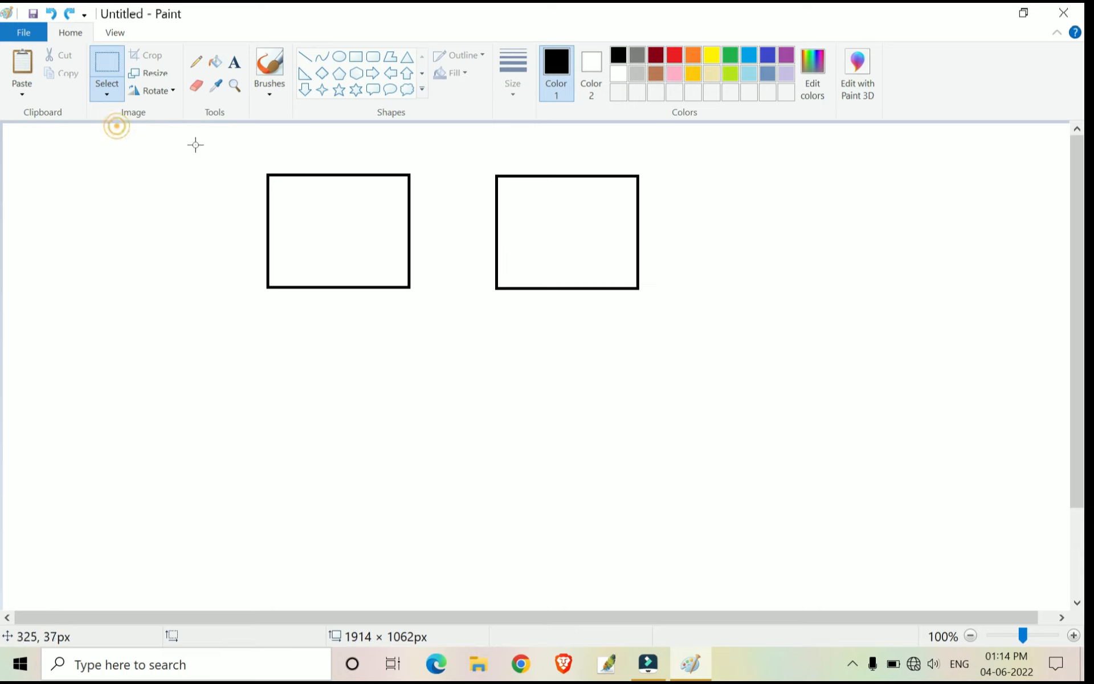
pyautogui.moveTo(241, 156); pyautogui.dragTo(429, 317)
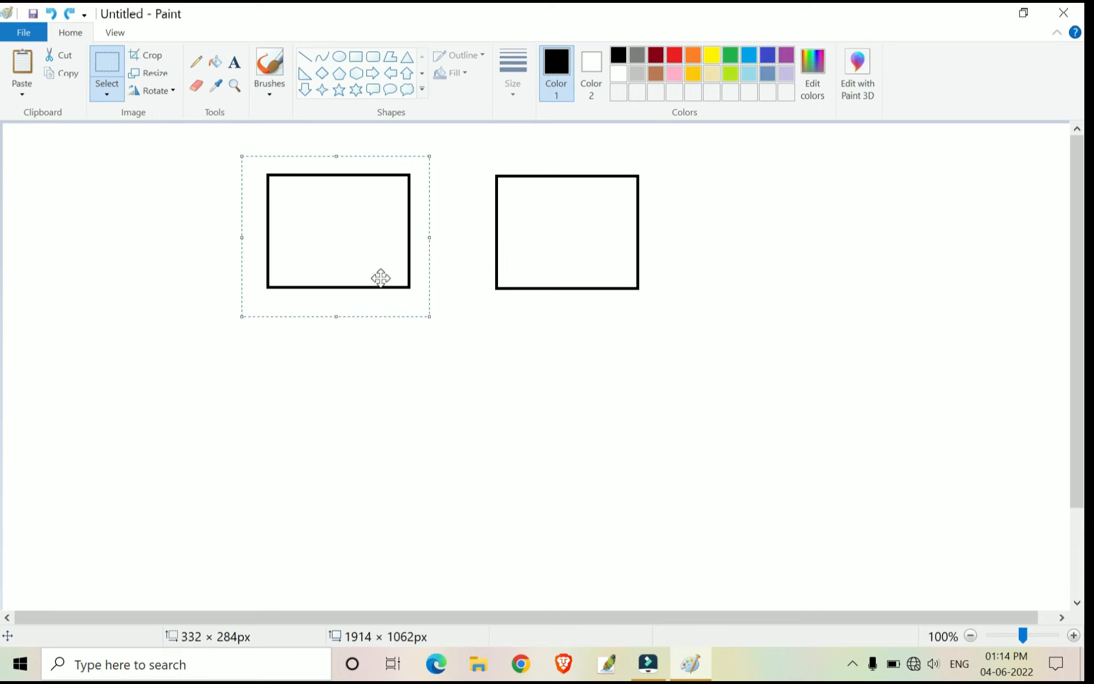
pyautogui.click(70, 54)
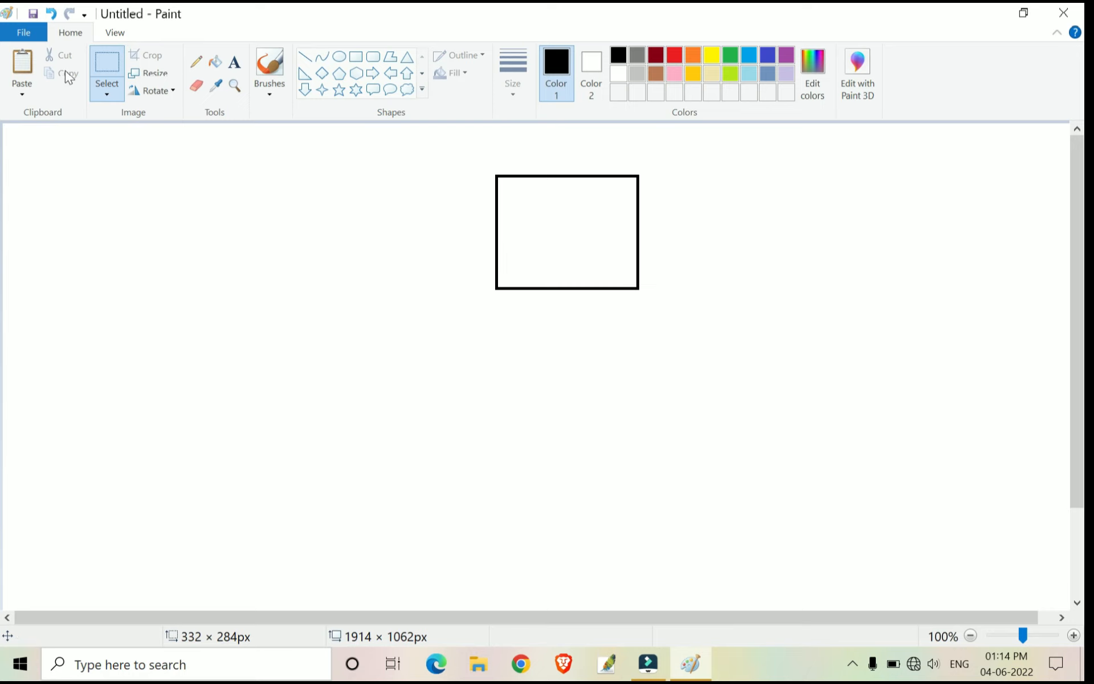
# Paste the cut rectangle and place it to the left of the remaining one, roughly level with it
pyautogui.click(23, 101)
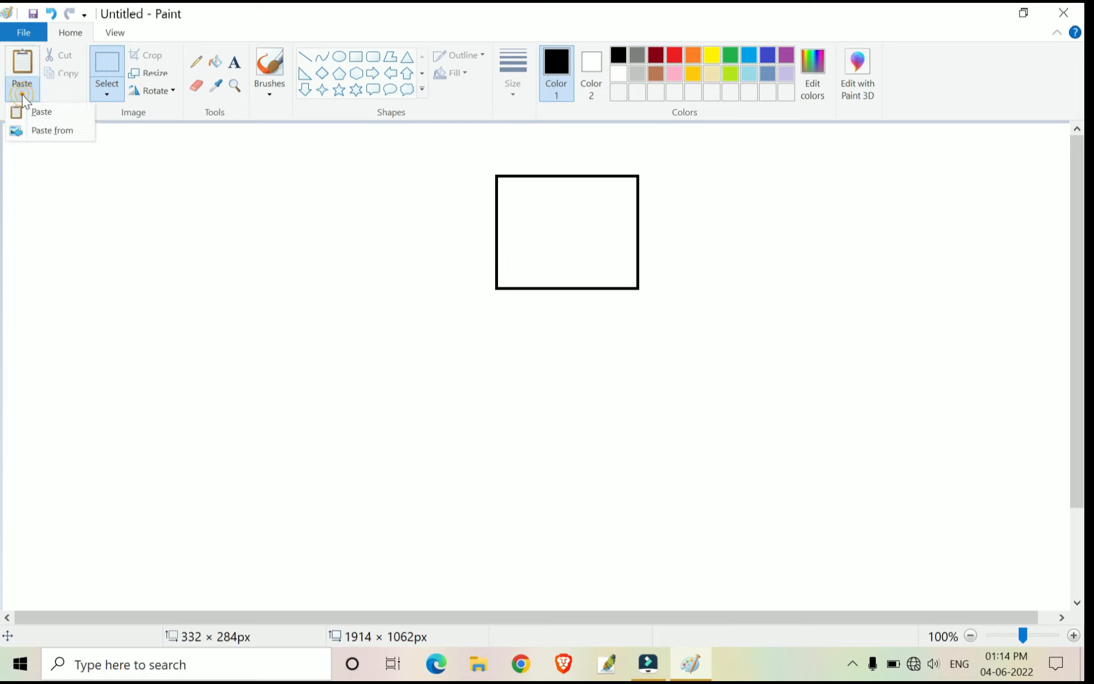
pyautogui.click(45, 112)
pyautogui.moveTo(129, 205); pyautogui.dragTo(303, 276)
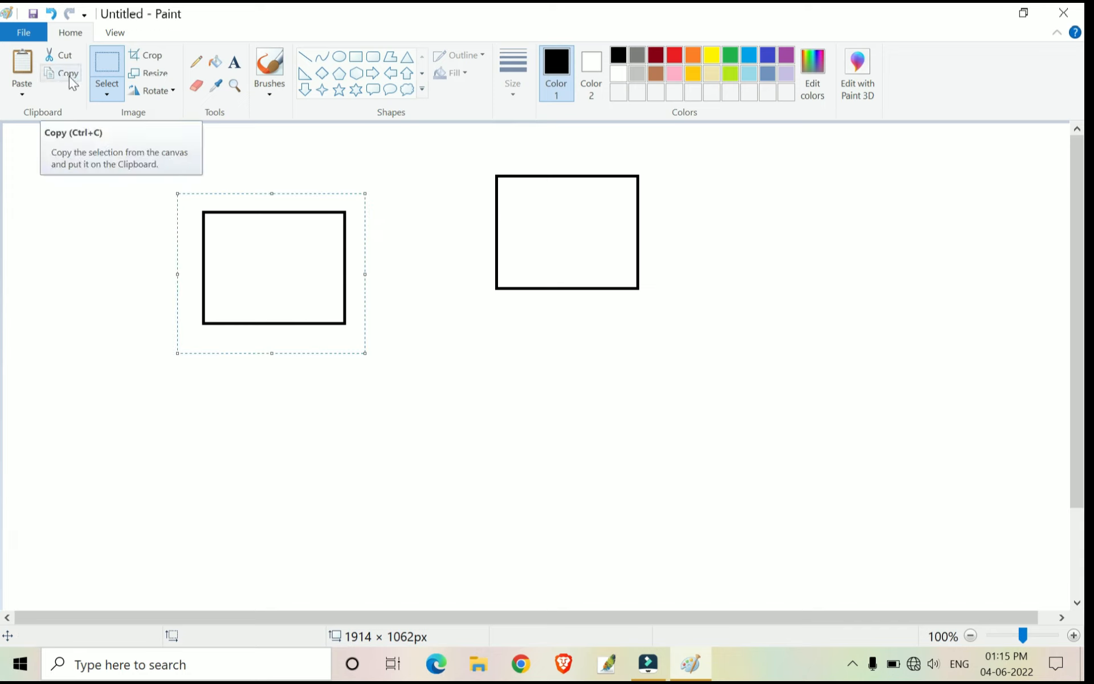
pyautogui.moveTo(297, 279); pyautogui.dragTo(303, 248)
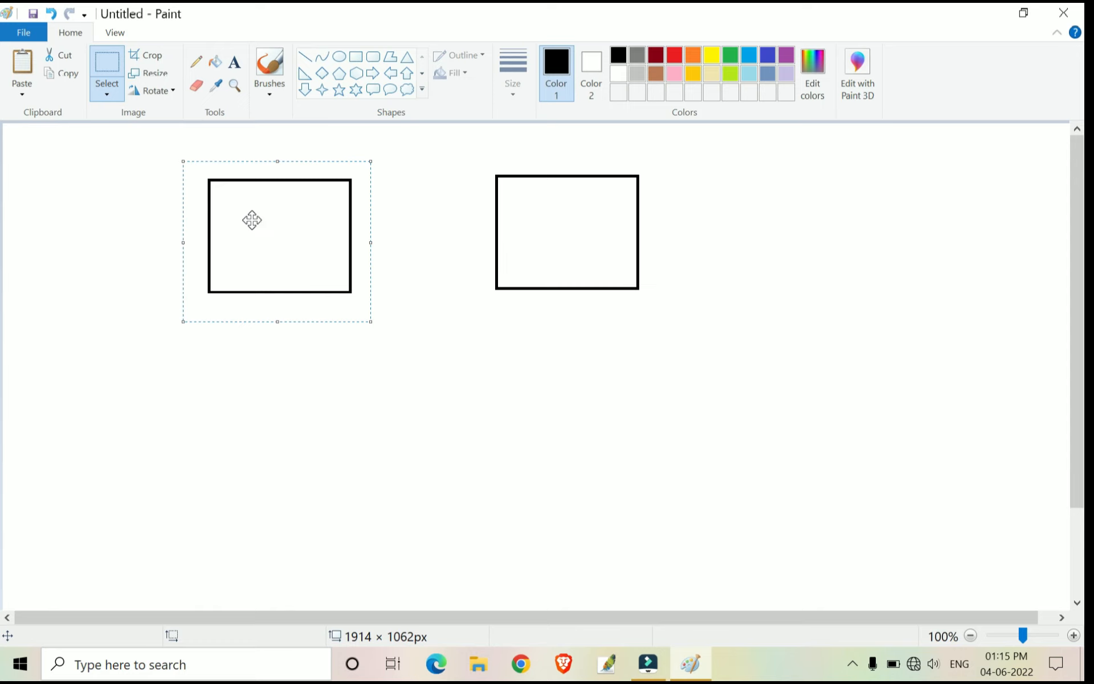
# Paste the rectangle again and place it below and between the two existing rectangles
pyautogui.click(23, 63)
pyautogui.moveTo(97, 197); pyautogui.dragTo(444, 401)
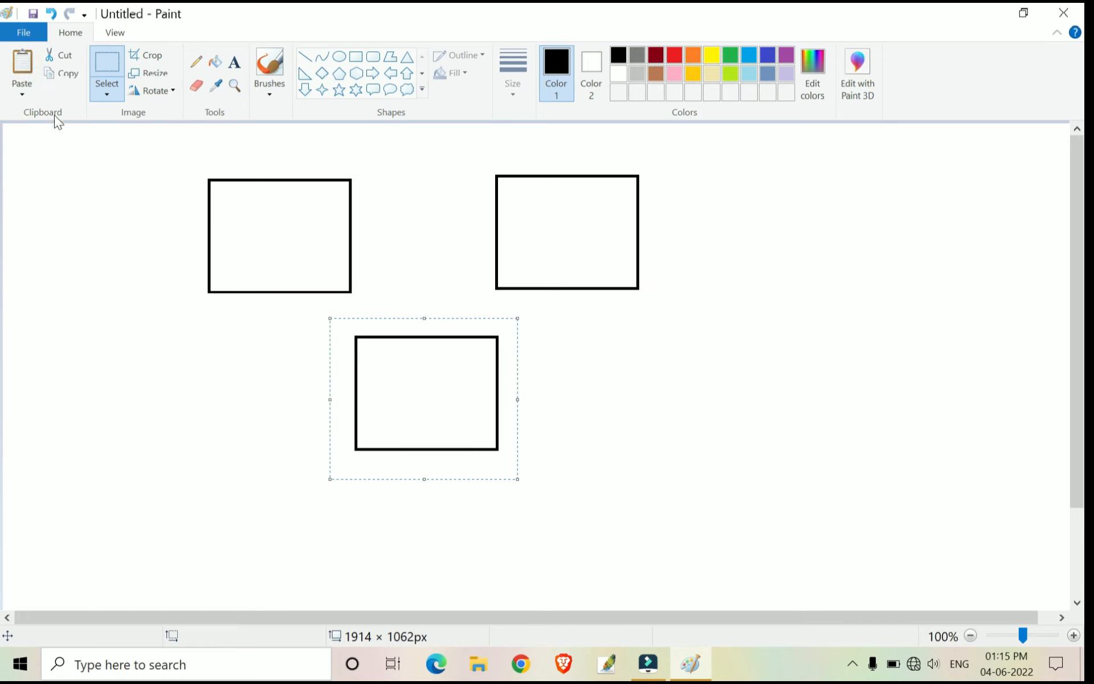
# Outline the upper-left rectangle with a free-form selection, move it slightly up and to the right, and deselect it
pyautogui.click(111, 95)
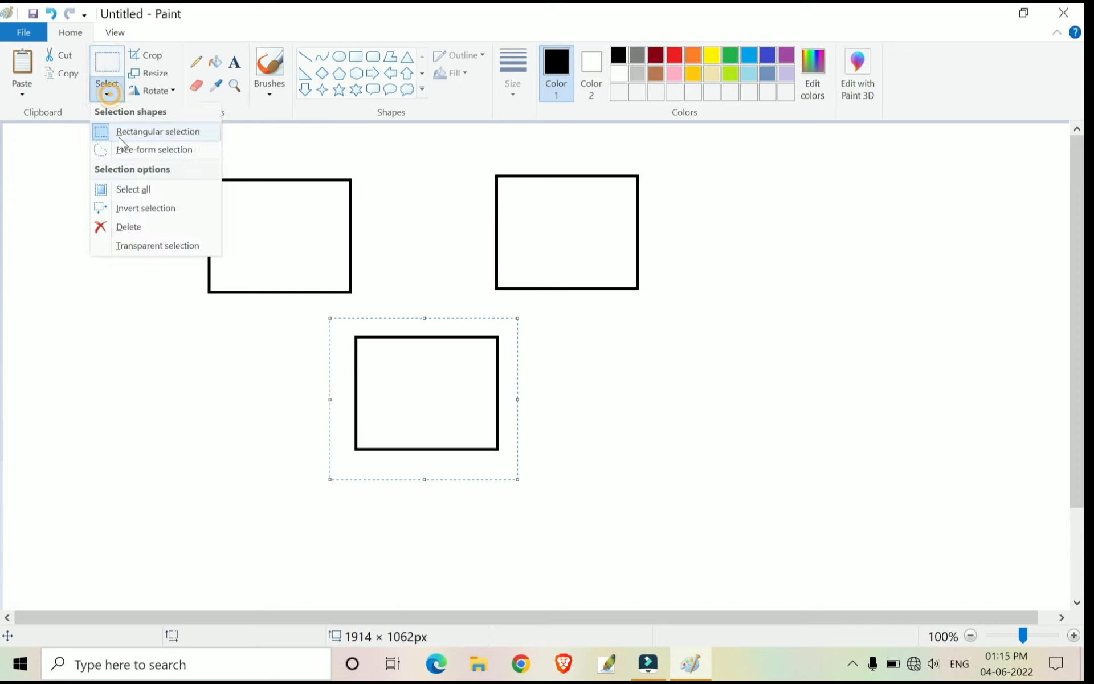
pyautogui.click(169, 149)
pyautogui.moveTo(183, 169)
pyautogui.mouseDown()
pyautogui.moveTo(190, 285)
pyautogui.moveTo(205, 314)
pyautogui.moveTo(234, 329)
pyautogui.moveTo(385, 311)
pyautogui.moveTo(416, 268)
pyautogui.moveTo(412, 214)
pyautogui.moveTo(381, 165)
pyautogui.moveTo(338, 150)
pyautogui.moveTo(206, 146)
pyautogui.moveTo(184, 174)
pyautogui.mouseUp()
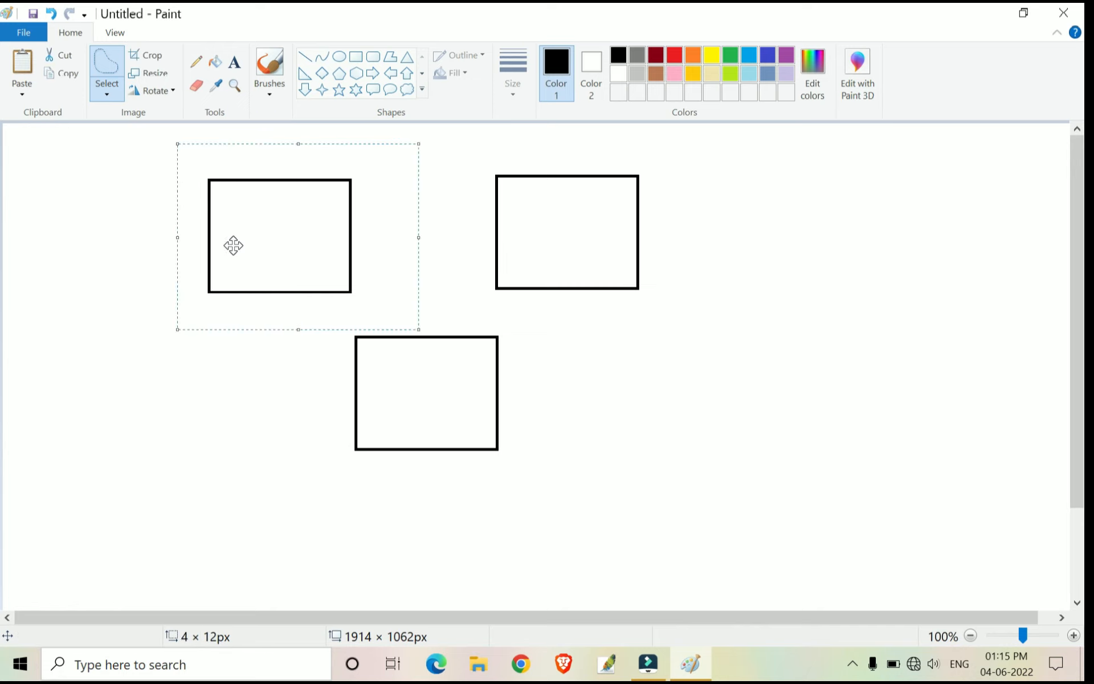
pyautogui.moveTo(258, 236); pyautogui.dragTo(319, 218)
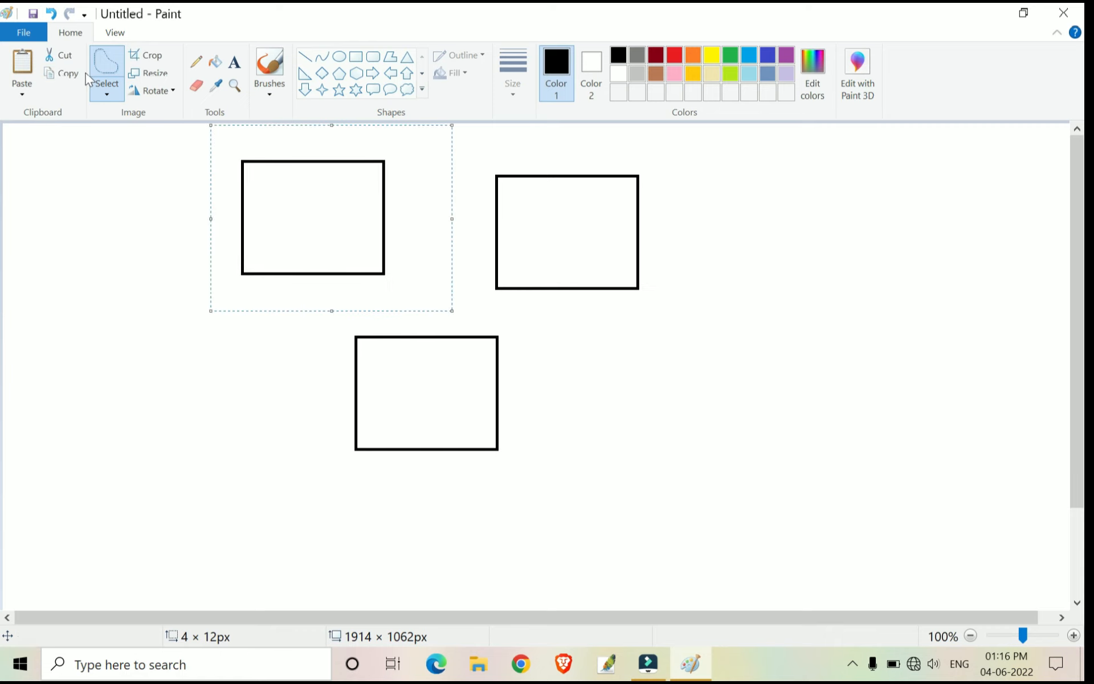
pyautogui.click(108, 183)
# Select the whole canvas and move all three rectangles together, first down and right, and partly back toward the left
pyautogui.click(108, 98)
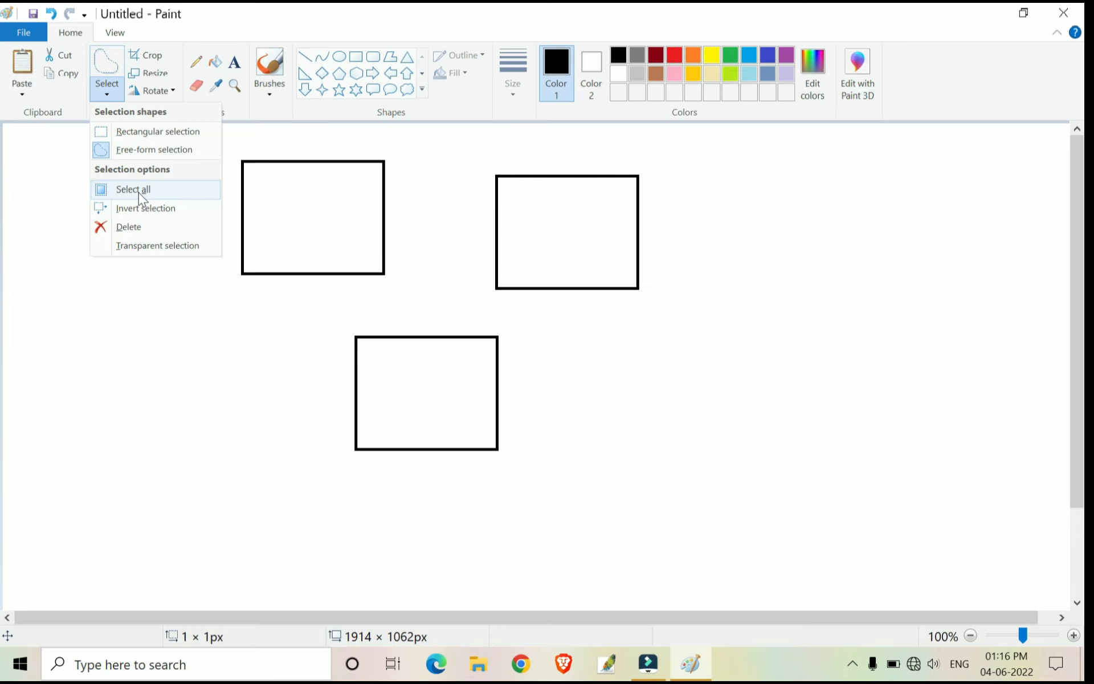
pyautogui.click(139, 190)
pyautogui.moveTo(171, 197); pyautogui.dragTo(268, 234)
pyautogui.click(106, 98)
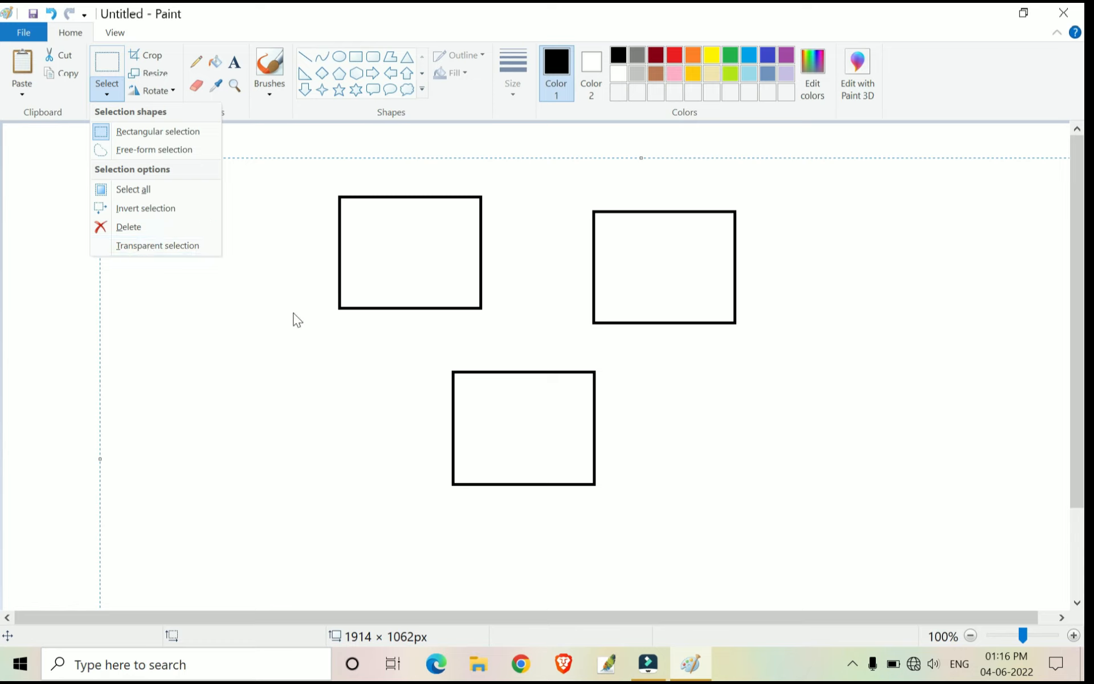
pyautogui.click(220, 398)
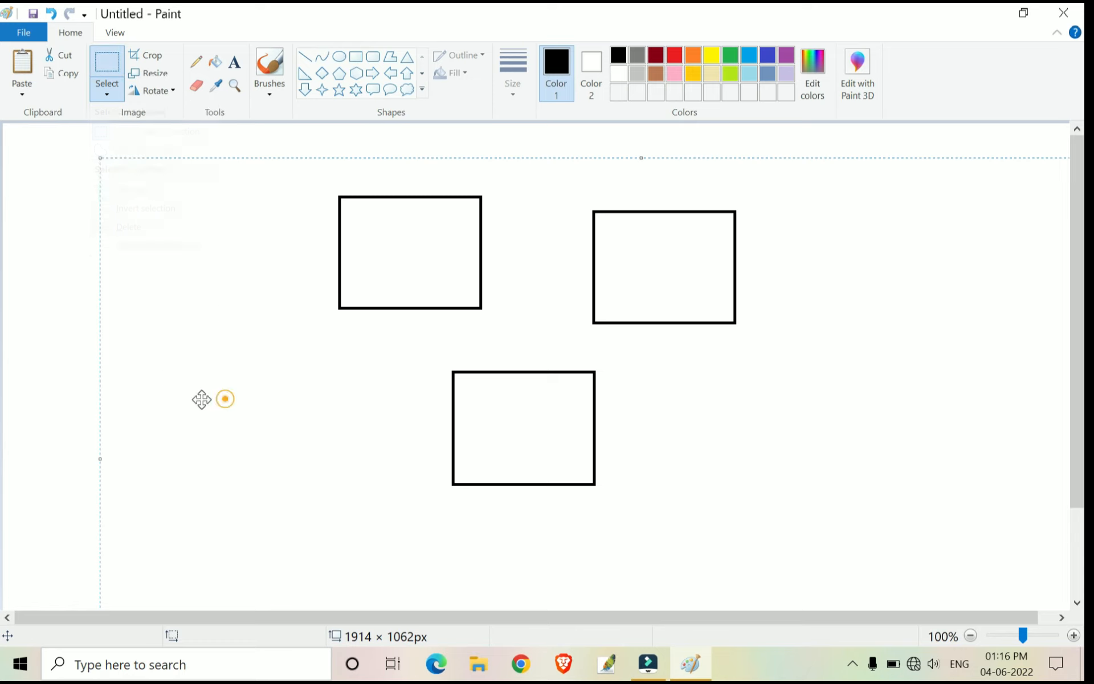
pyautogui.moveTo(306, 298); pyautogui.dragTo(225, 287)
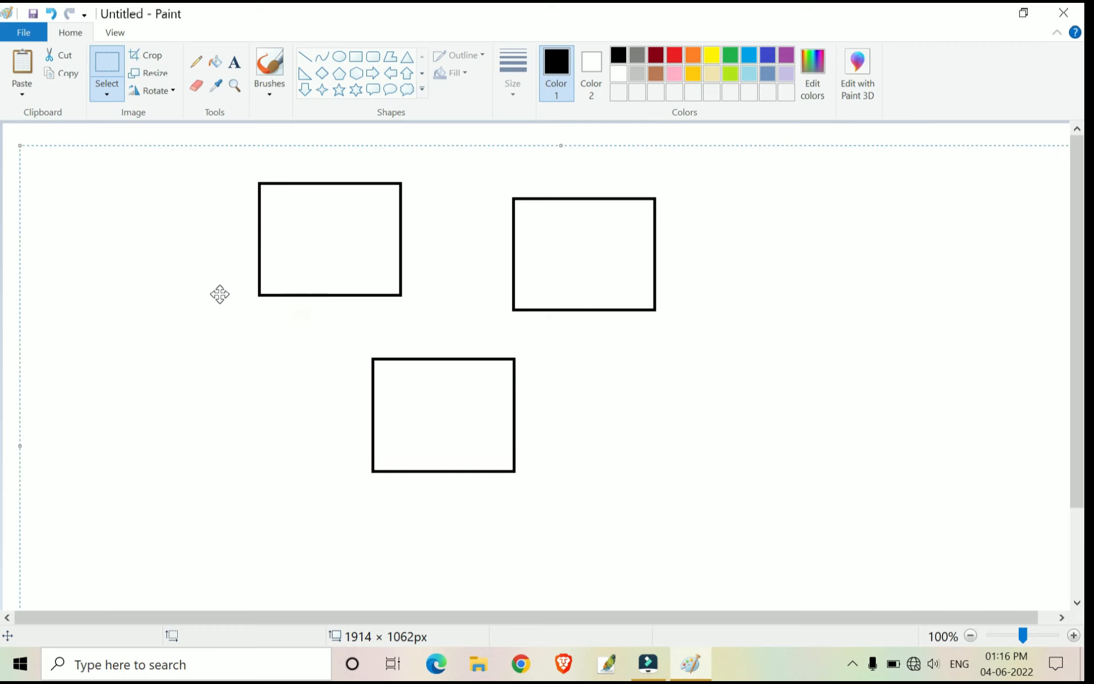
# Enclose all three rectangles in a rectangular selection of about 835 × 618 px and invert the selection
pyautogui.click(118, 92)
pyautogui.click(124, 129)
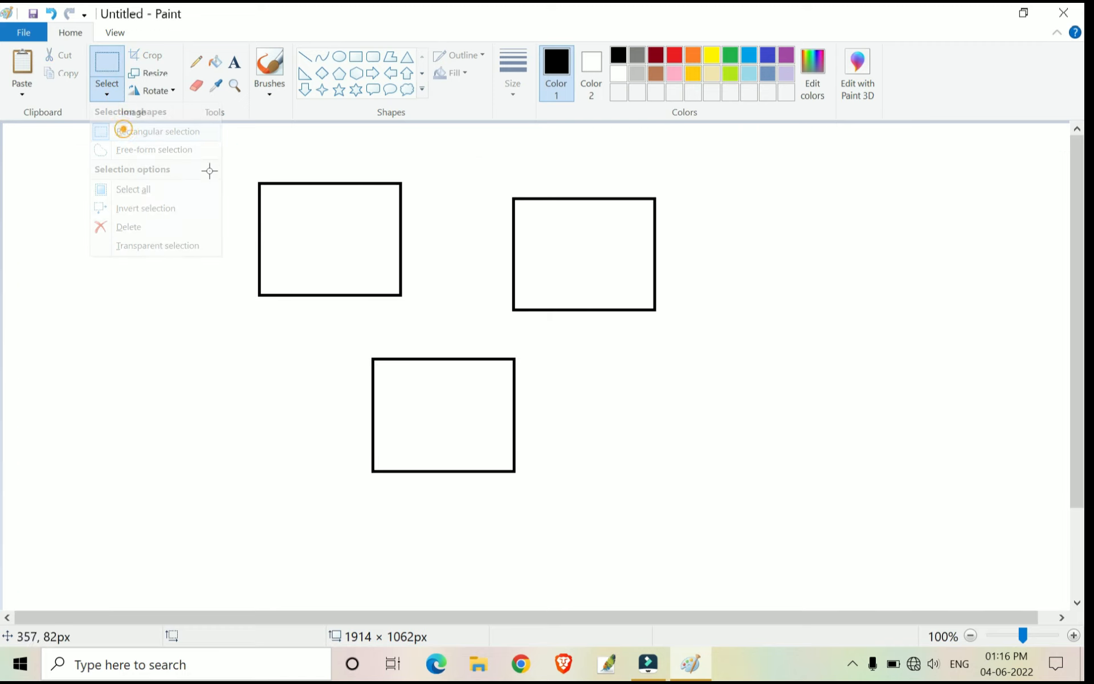
pyautogui.moveTo(221, 153); pyautogui.dragTo(697, 505)
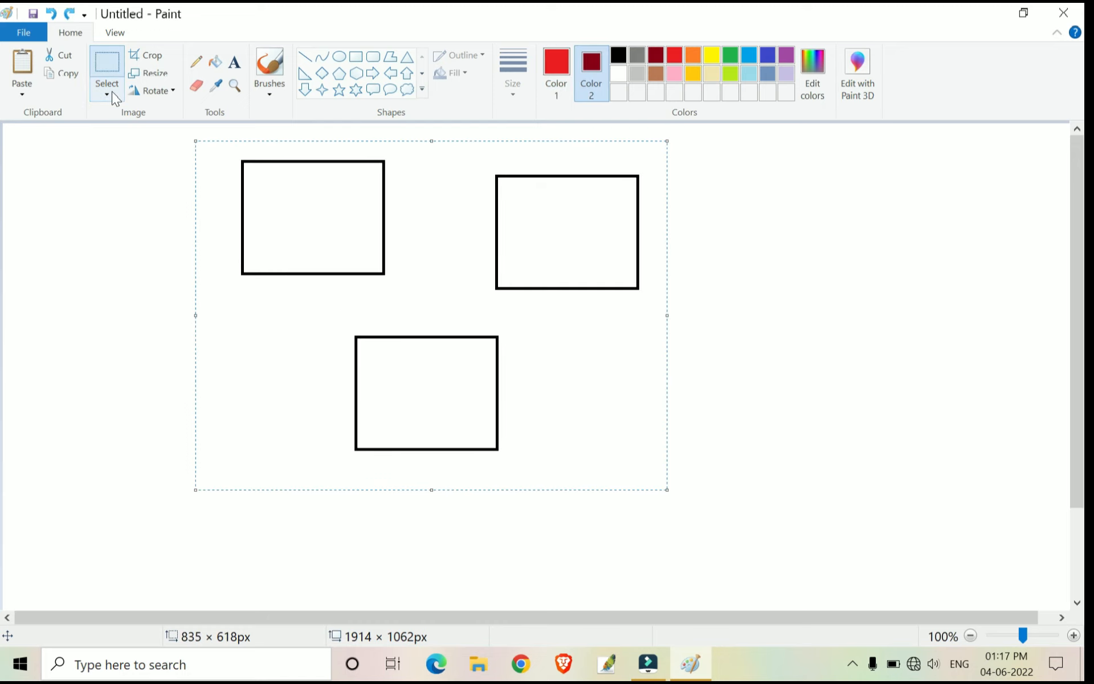
pyautogui.click(111, 91)
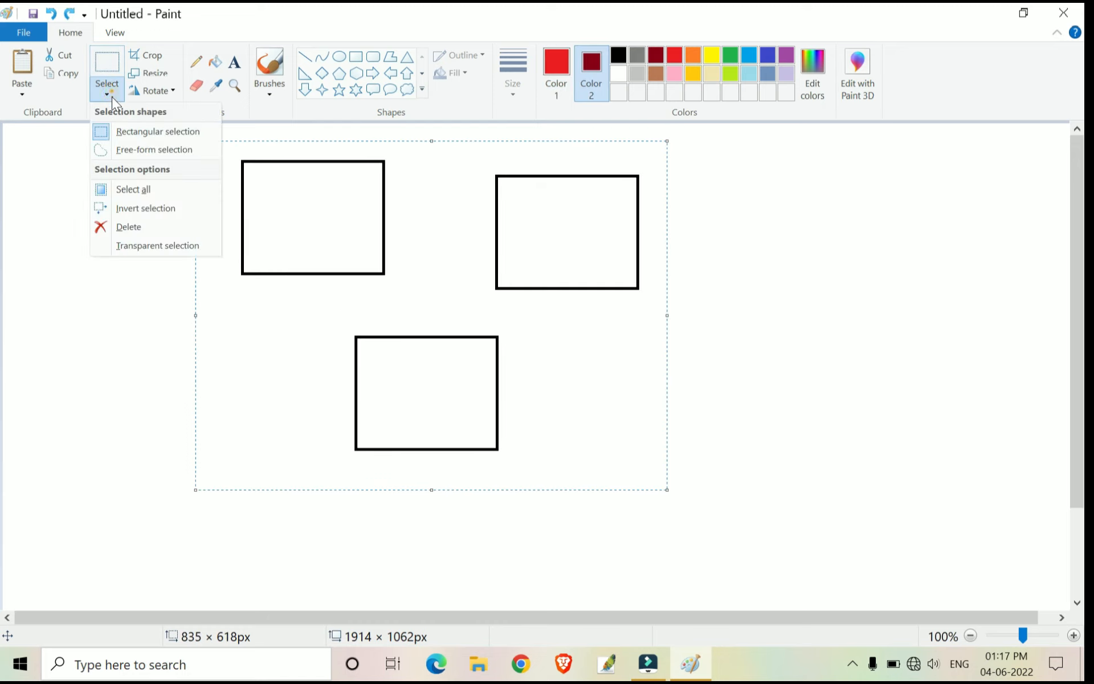
pyautogui.click(145, 209)
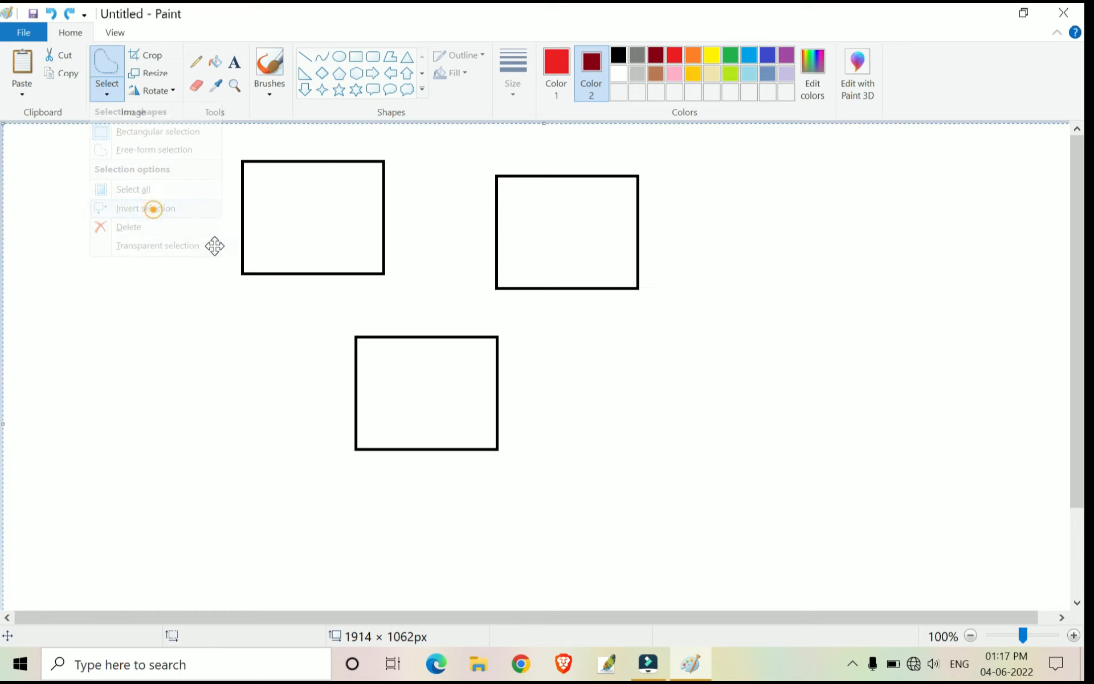
# Try to shift and delete the inverted selection surrounding the three rectangles
pyautogui.moveTo(436, 317)
pyautogui.mouseDown()
pyautogui.moveTo(504, 349)
pyautogui.moveTo(559, 339)
pyautogui.moveTo(584, 315)
pyautogui.moveTo(542, 469)
pyautogui.moveTo(877, 565)
pyautogui.moveTo(1080, 432)
pyautogui.moveTo(1080, 392)
pyautogui.moveTo(1079, 446)
pyautogui.moveTo(895, 342)
pyautogui.moveTo(525, 359)
pyautogui.moveTo(550, 459)
pyautogui.moveTo(798, 476)
pyautogui.moveTo(911, 386)
pyautogui.moveTo(758, 556)
pyautogui.moveTo(447, 313)
pyautogui.moveTo(531, 357)
pyautogui.moveTo(471, 283)
pyautogui.moveTo(441, 315)
pyautogui.mouseUp()
pyautogui.press('Delete')
# Delete the upper-left rectangle using a rectangular selection of about 404 × 295 px around it
pyautogui.click(108, 96)
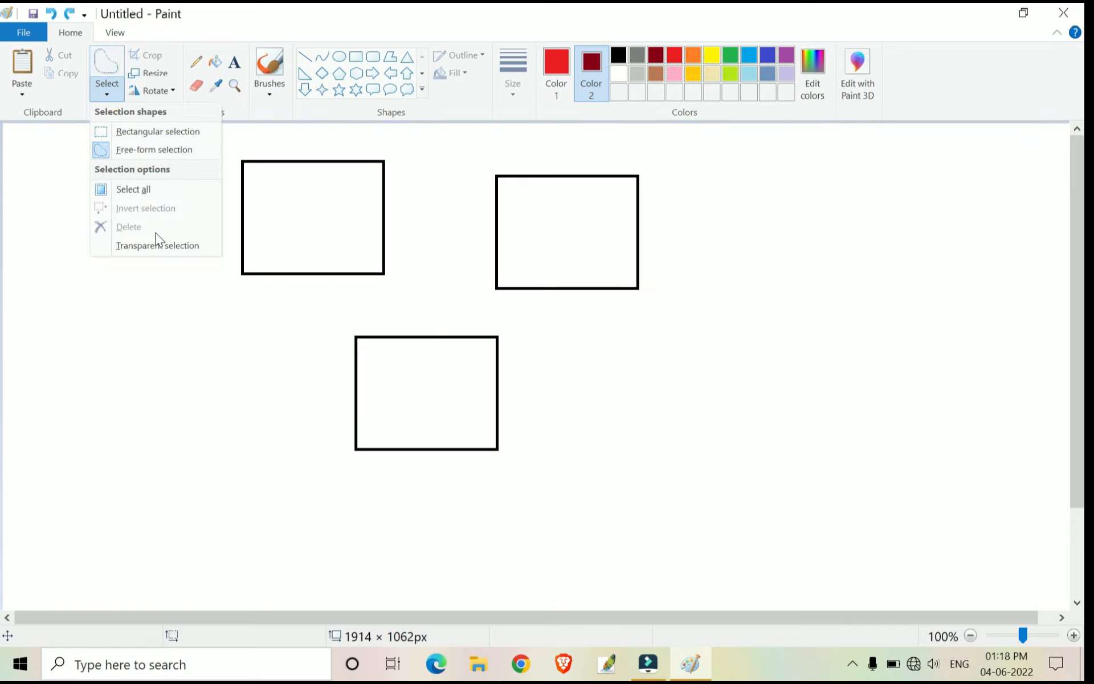
pyautogui.click(187, 342)
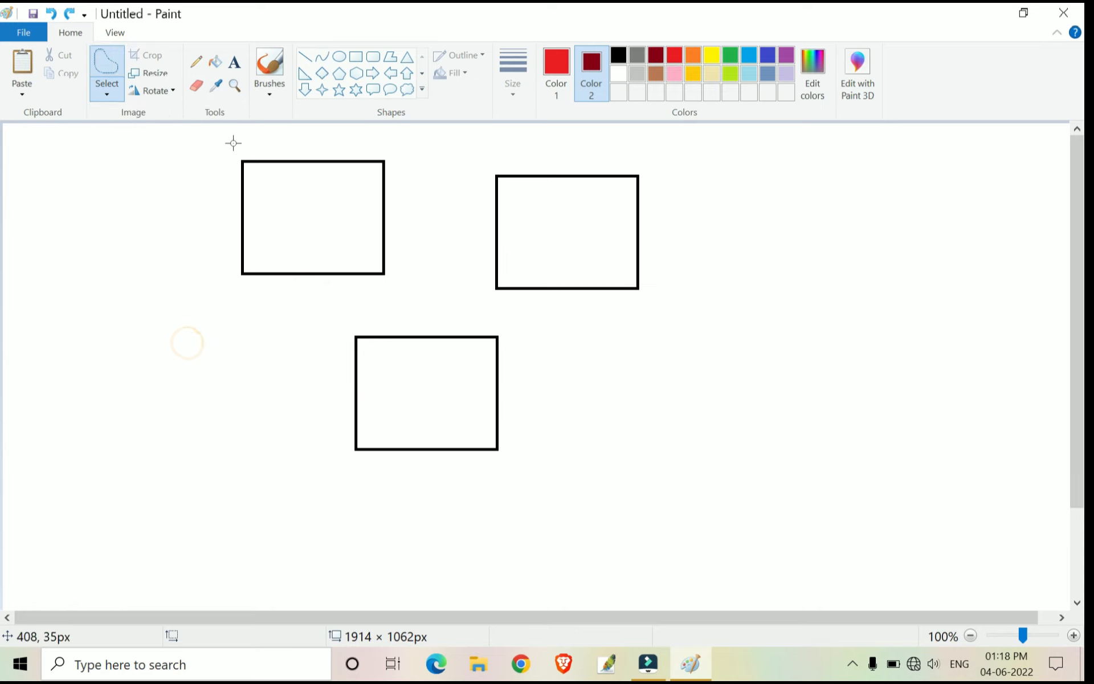
pyautogui.click(115, 91)
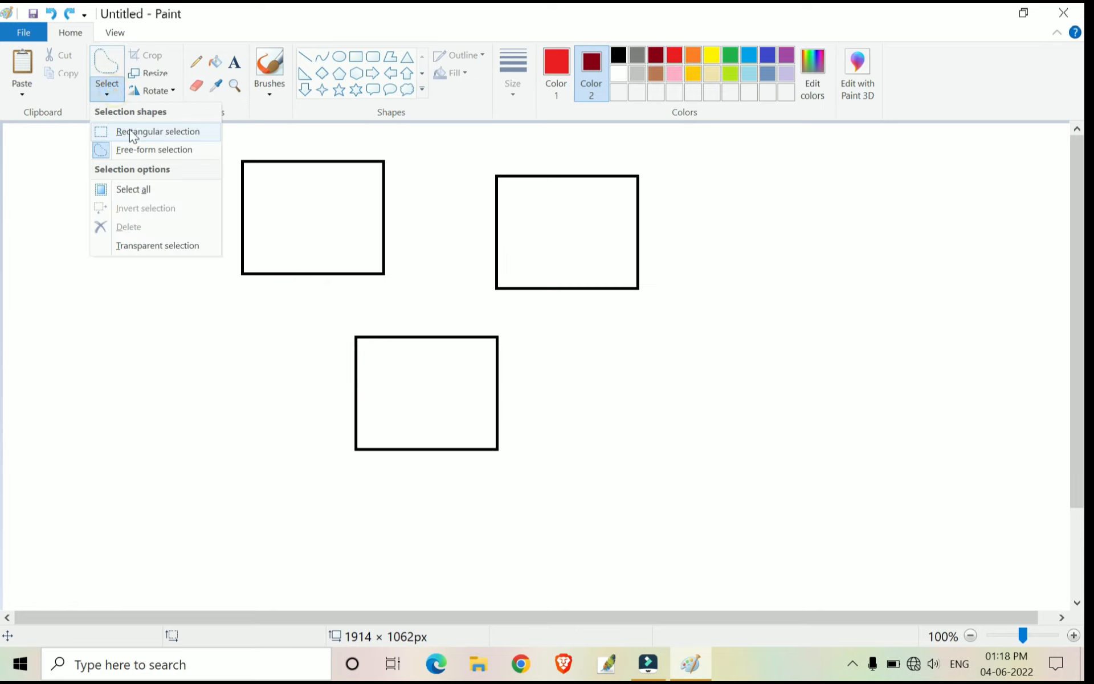
pyautogui.click(129, 128)
pyautogui.moveTo(189, 144); pyautogui.dragTo(418, 312)
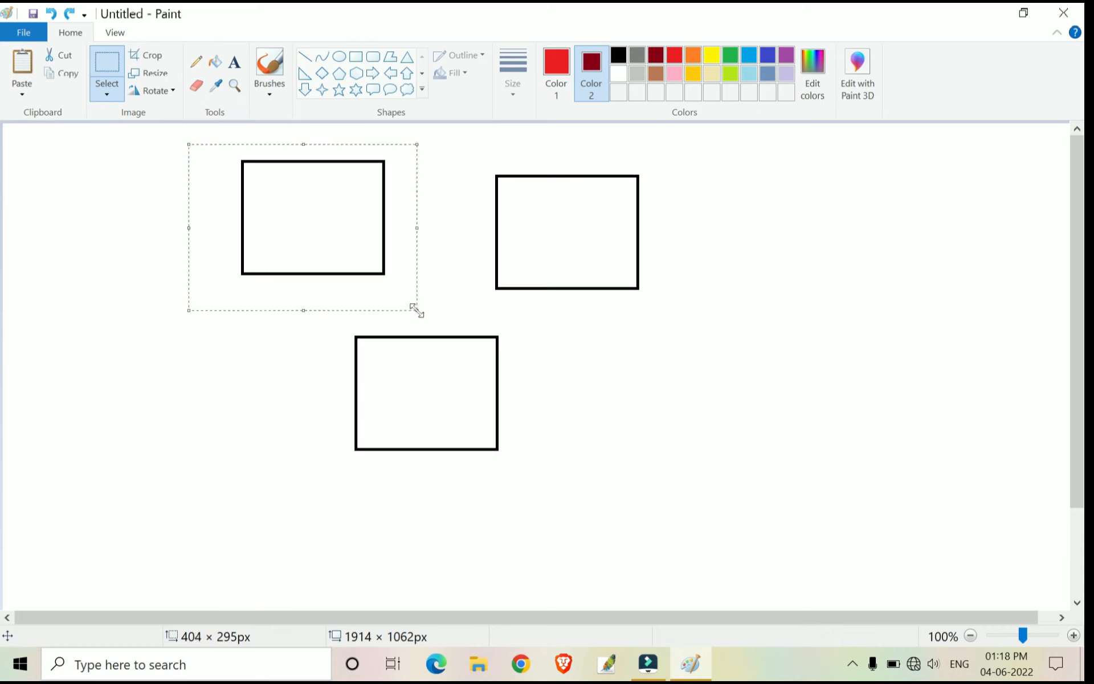
pyautogui.click(108, 94)
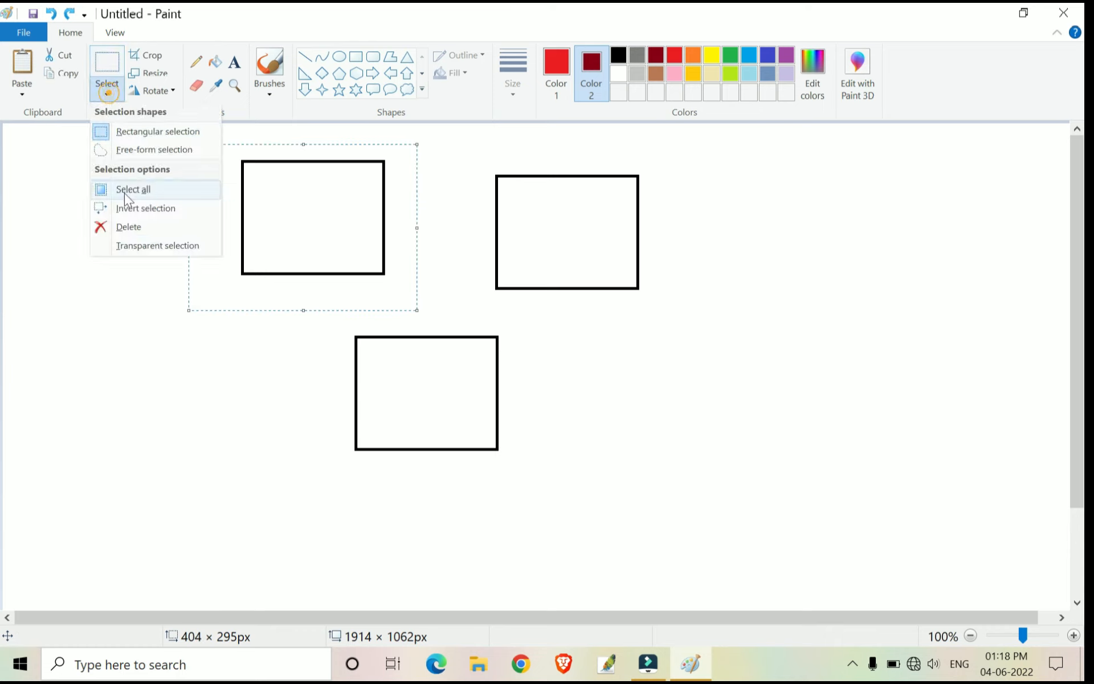
pyautogui.click(138, 227)
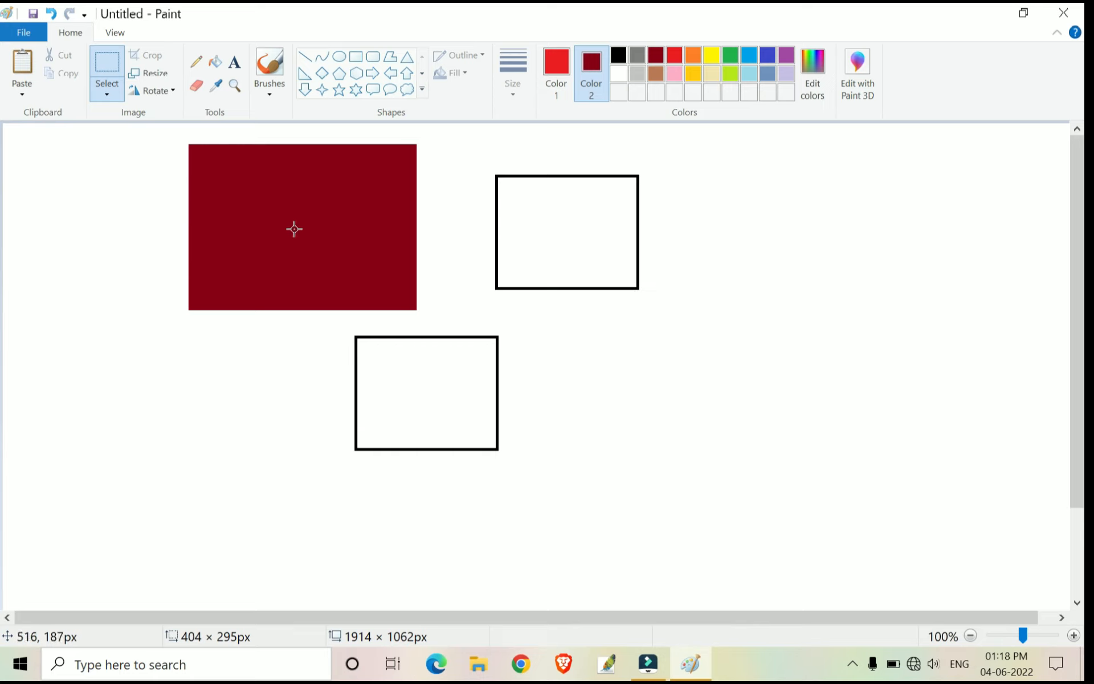
# Set Color 2 to white
pyautogui.click(617, 74)
pyautogui.click(348, 202)
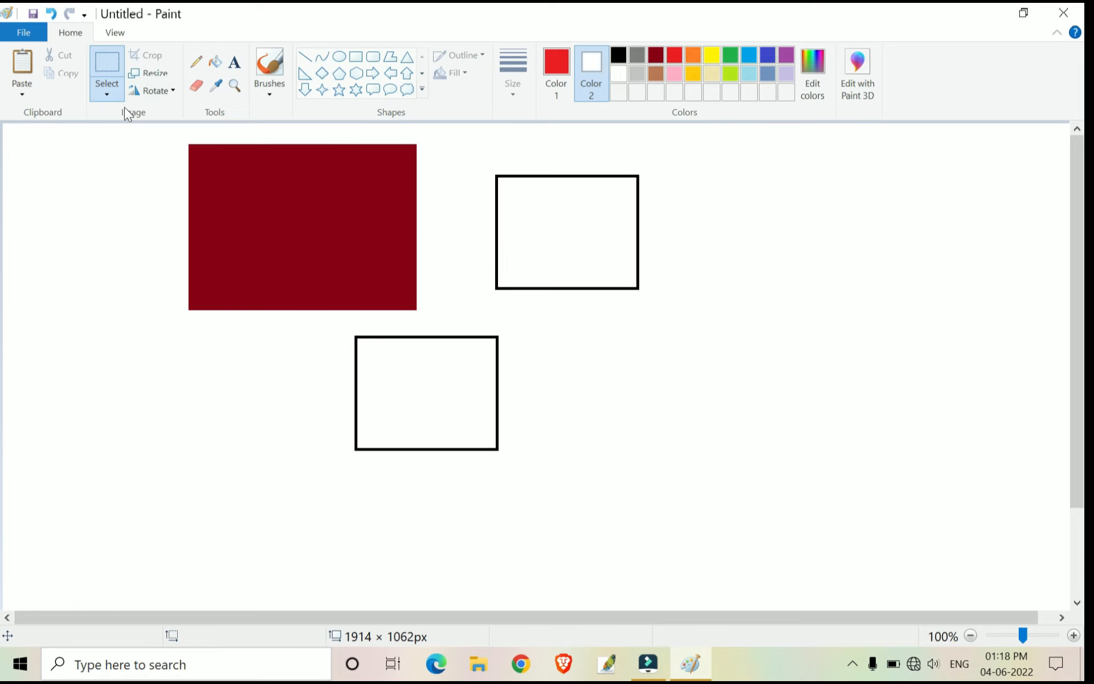
# Turn transparent selection on and back off, and undo the deletion of the upper-left rectangle
pyautogui.click(107, 94)
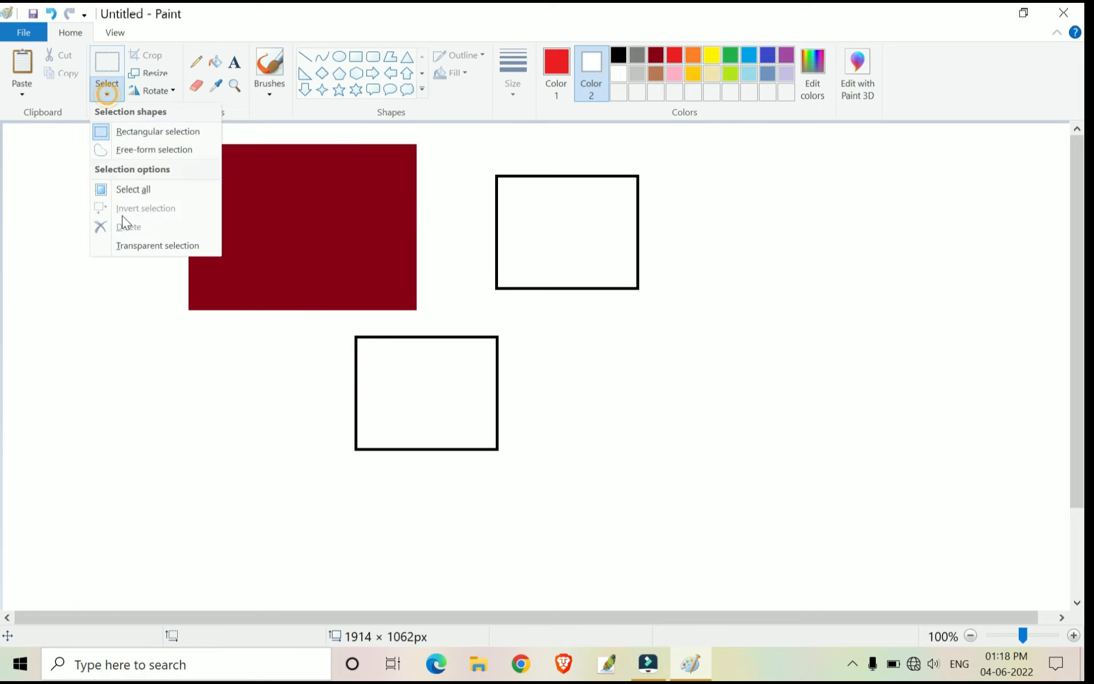
pyautogui.click(97, 248)
pyautogui.click(286, 172)
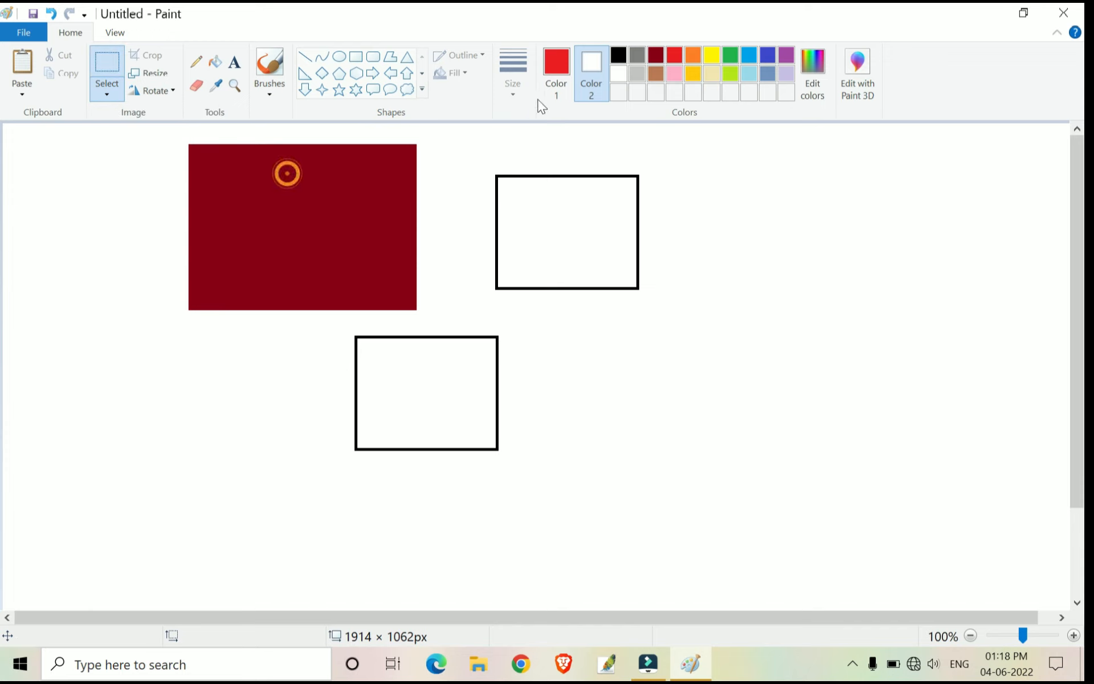
pyautogui.click(101, 96)
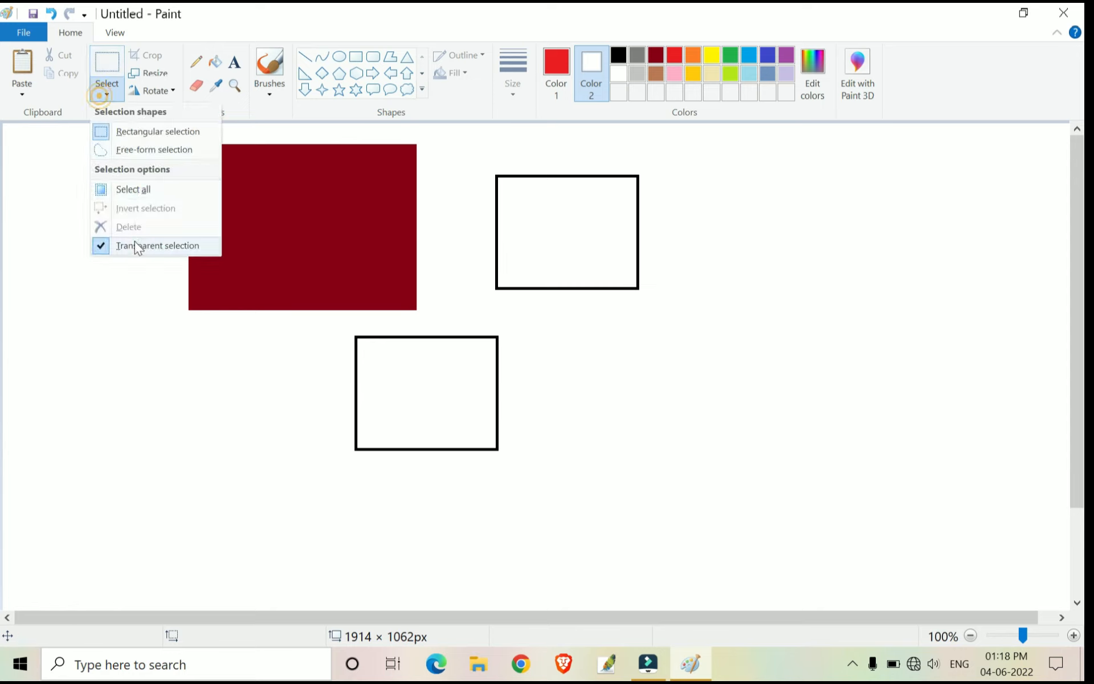
pyautogui.click(101, 247)
pyautogui.hotkey('ctrl', 'z')
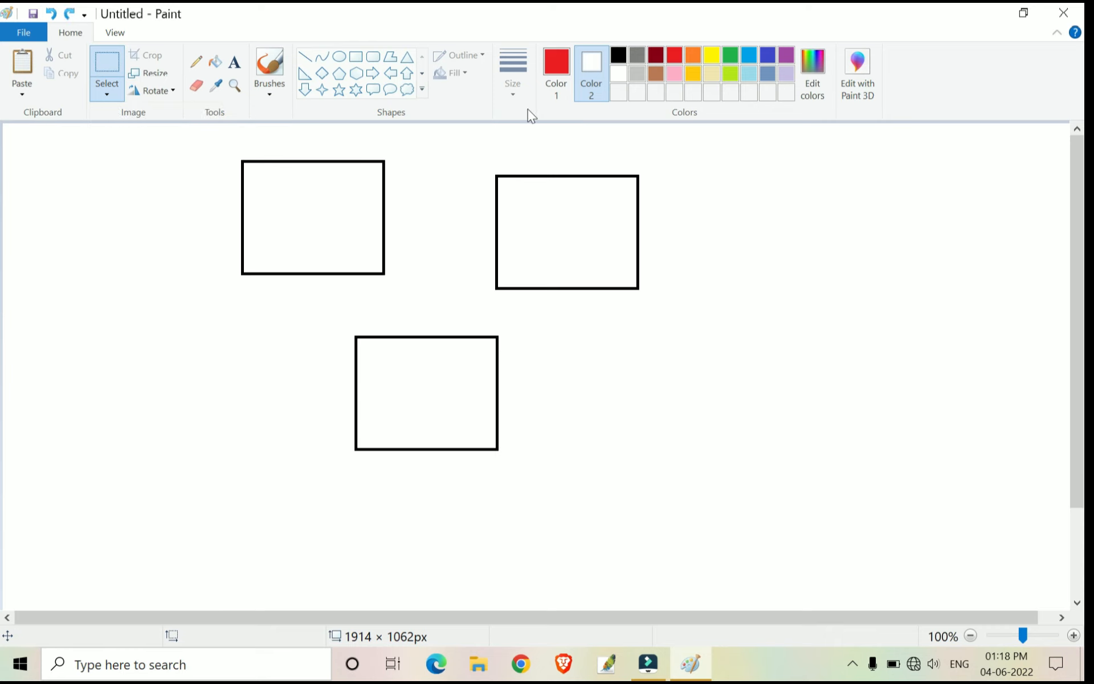
# Delete the upper-left rectangle using a rectangular selection of about 351 × 269 px, with white as the background color
pyautogui.click(111, 94)
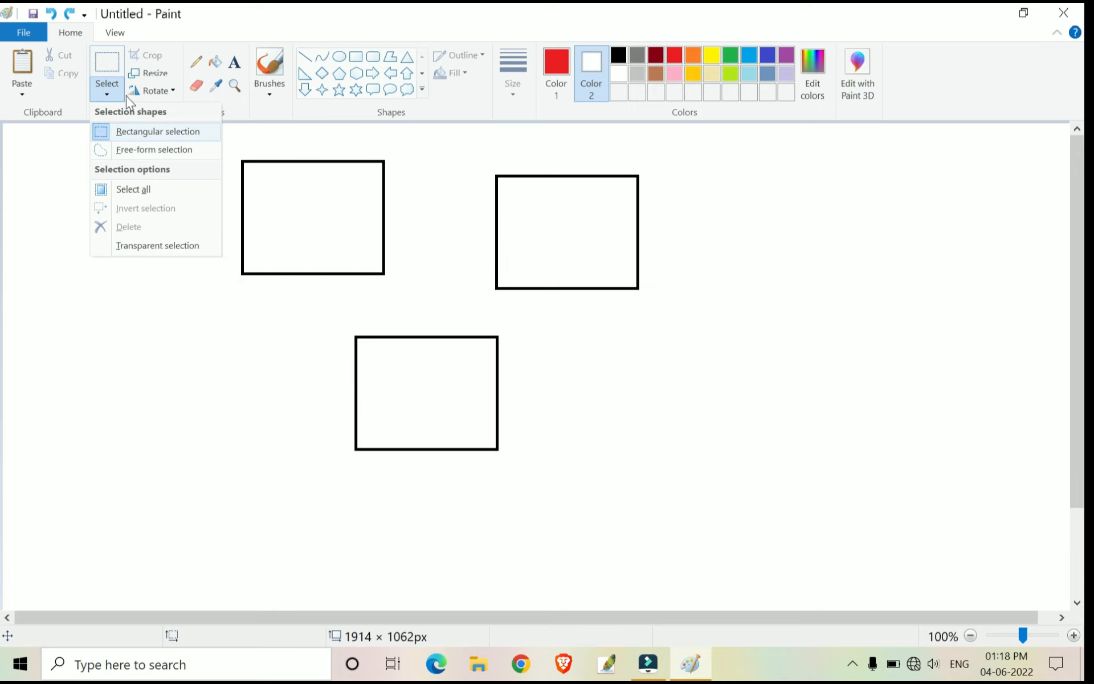
pyautogui.click(103, 97)
pyautogui.moveTo(215, 148); pyautogui.dragTo(415, 301)
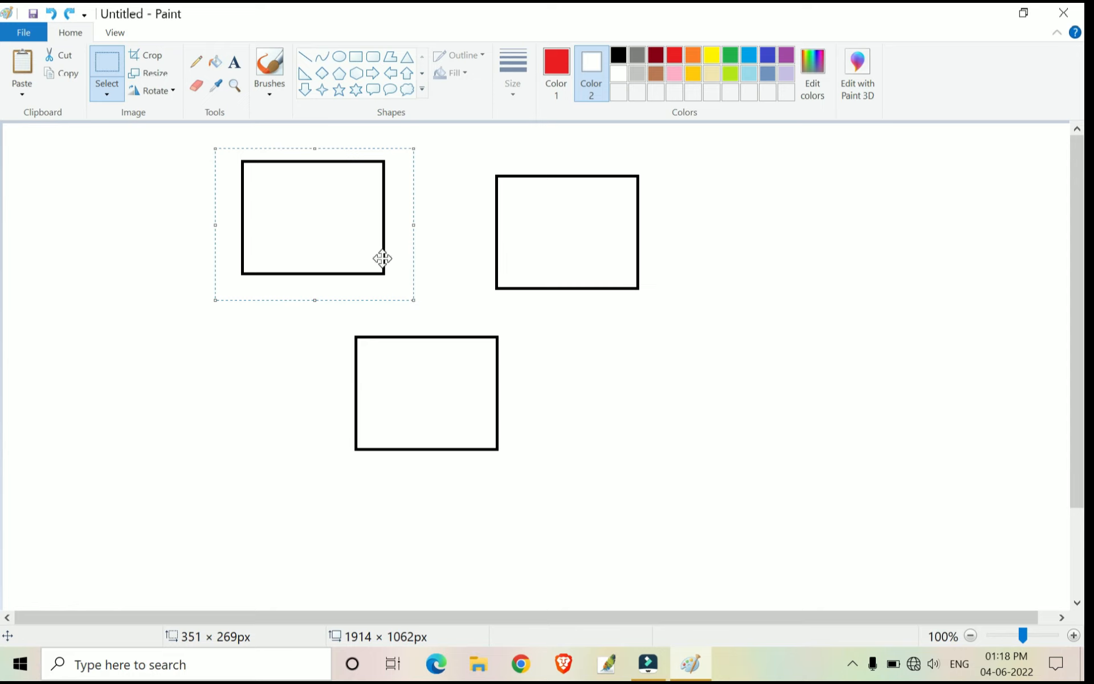
pyautogui.click(110, 97)
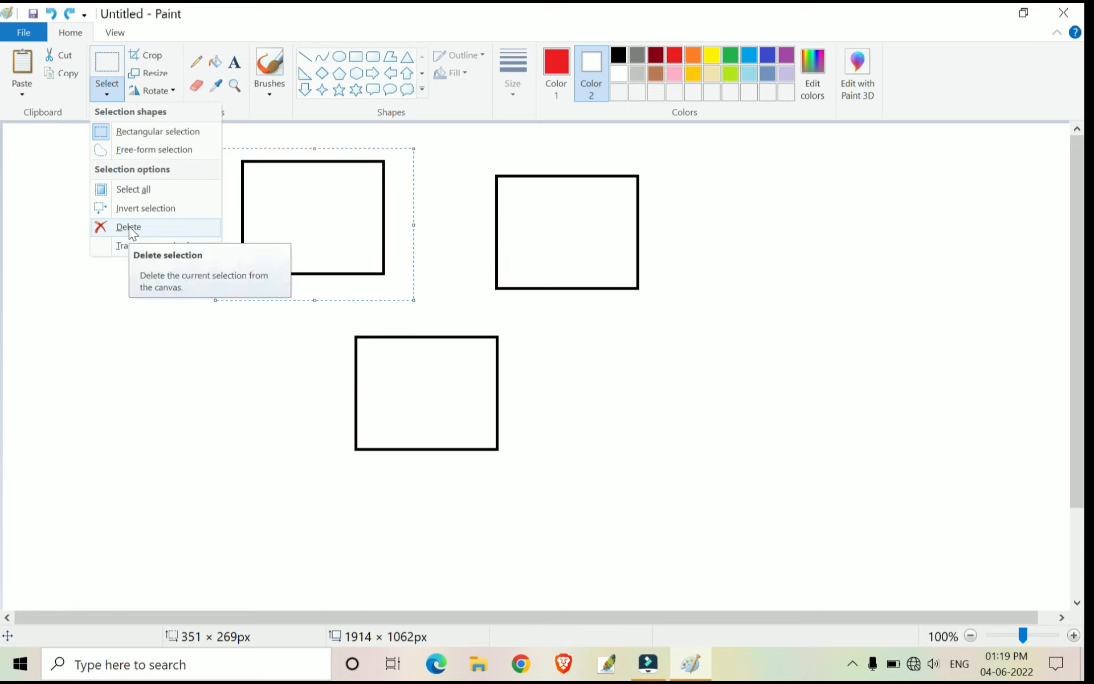
pyautogui.click(129, 227)
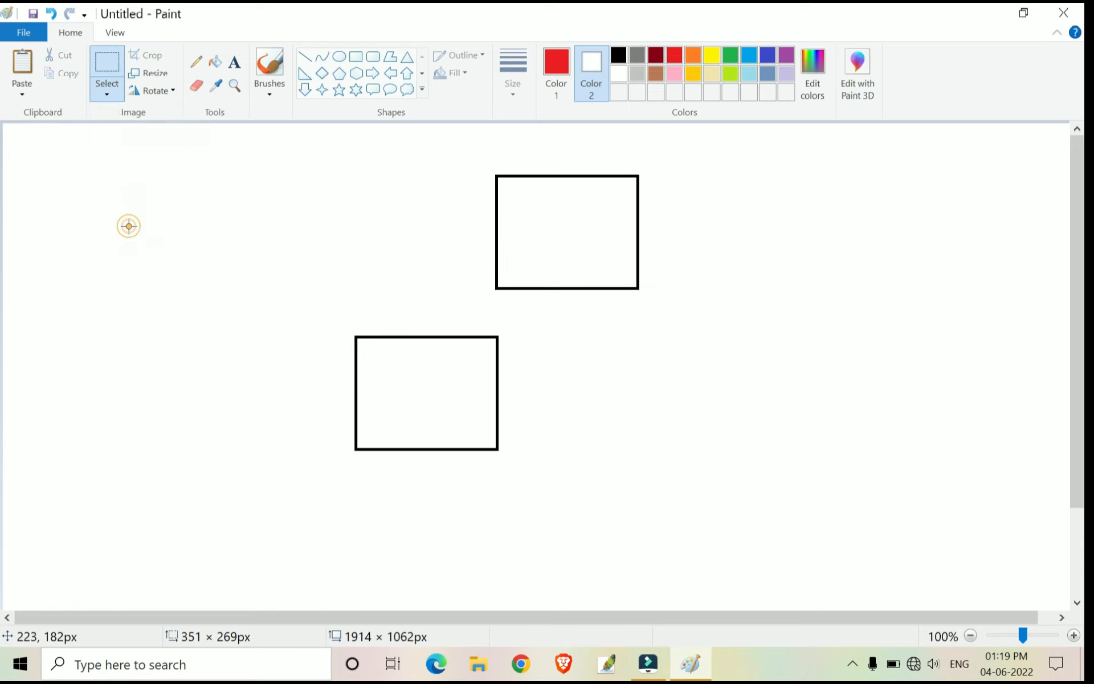
pyautogui.click(107, 96)
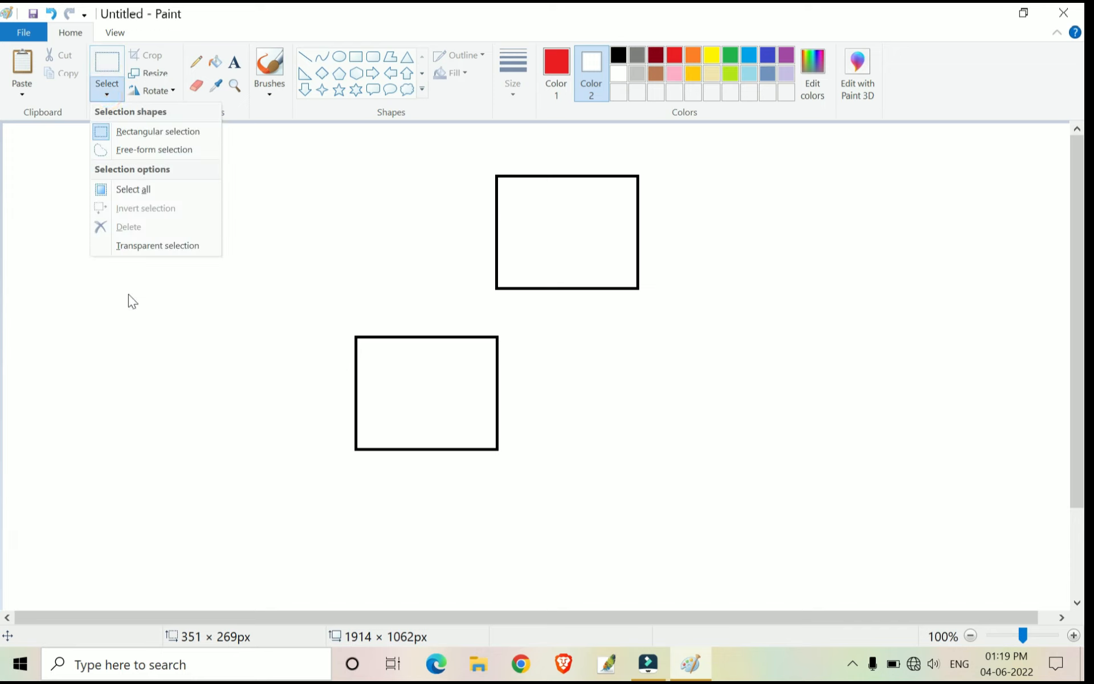
pyautogui.click(128, 297)
pyautogui.click(109, 94)
pyautogui.click(157, 365)
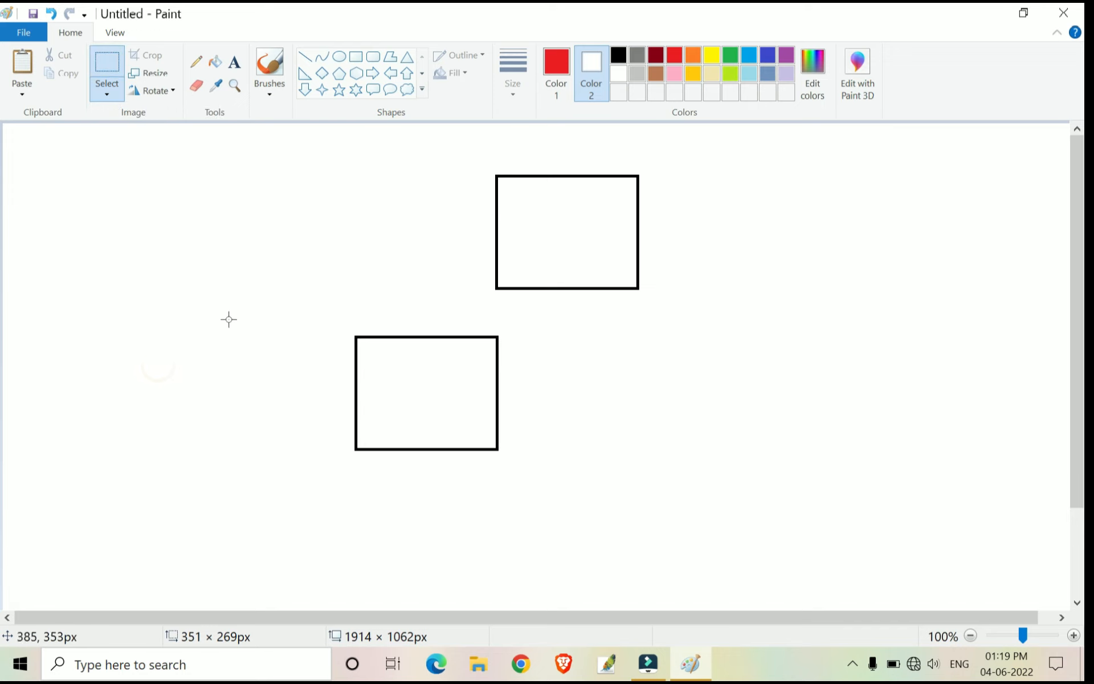
# Select the upper rectangle with a selection of about 369 × 250 px and move it slightly left and down
pyautogui.moveTo(462, 163); pyautogui.dragTo(670, 304)
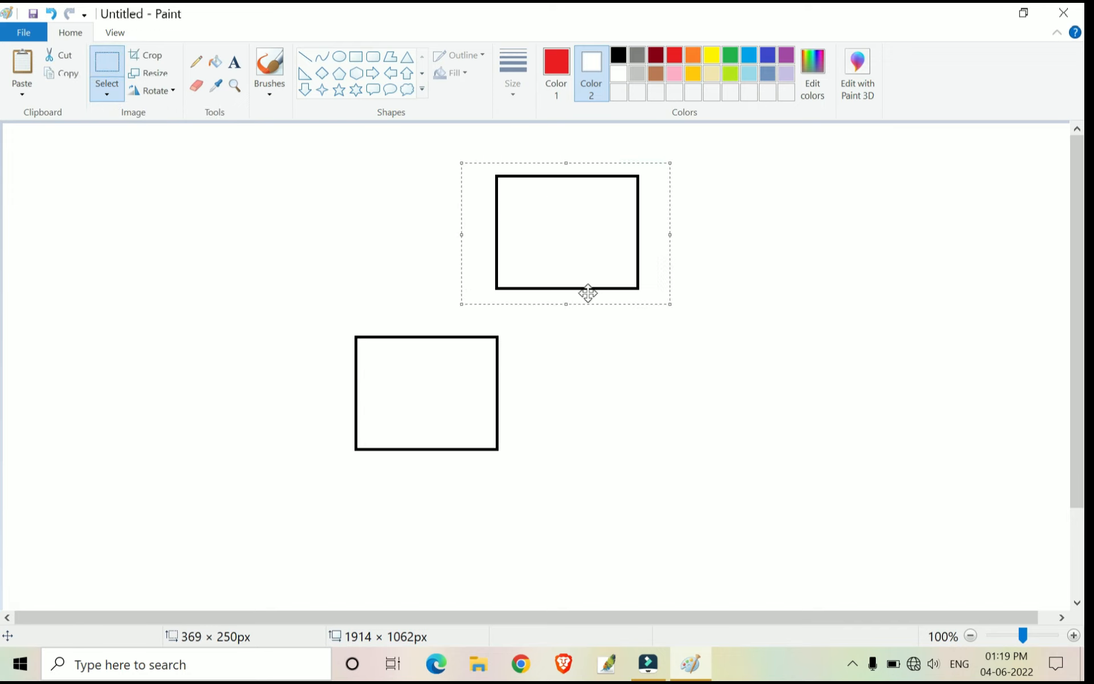
pyautogui.moveTo(582, 298)
pyautogui.mouseDown()
pyautogui.moveTo(507, 427)
pyautogui.moveTo(513, 463)
pyautogui.moveTo(468, 404)
pyautogui.moveTo(505, 454)
pyautogui.moveTo(519, 453)
pyautogui.moveTo(506, 457)
pyautogui.moveTo(540, 459)
pyautogui.moveTo(492, 417)
pyautogui.moveTo(532, 390)
pyautogui.moveTo(549, 449)
pyautogui.moveTo(505, 444)
pyautogui.moveTo(498, 411)
pyautogui.moveTo(546, 444)
pyautogui.moveTo(563, 418)
pyautogui.moveTo(534, 456)
pyautogui.moveTo(545, 313)
pyautogui.mouseUp()
pyautogui.click(197, 239)
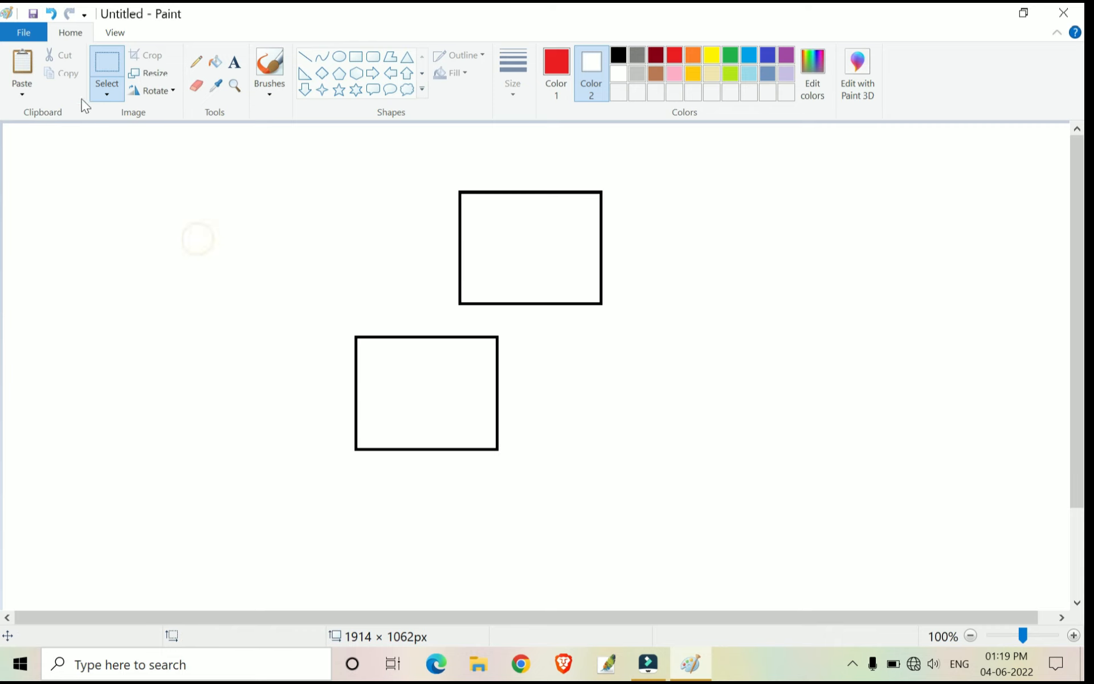
# Turn on transparent selection and move the upper rectangle, selected at about 336 × 257 px, so it overlaps the lower rectangle's lower-right part
pyautogui.click(107, 95)
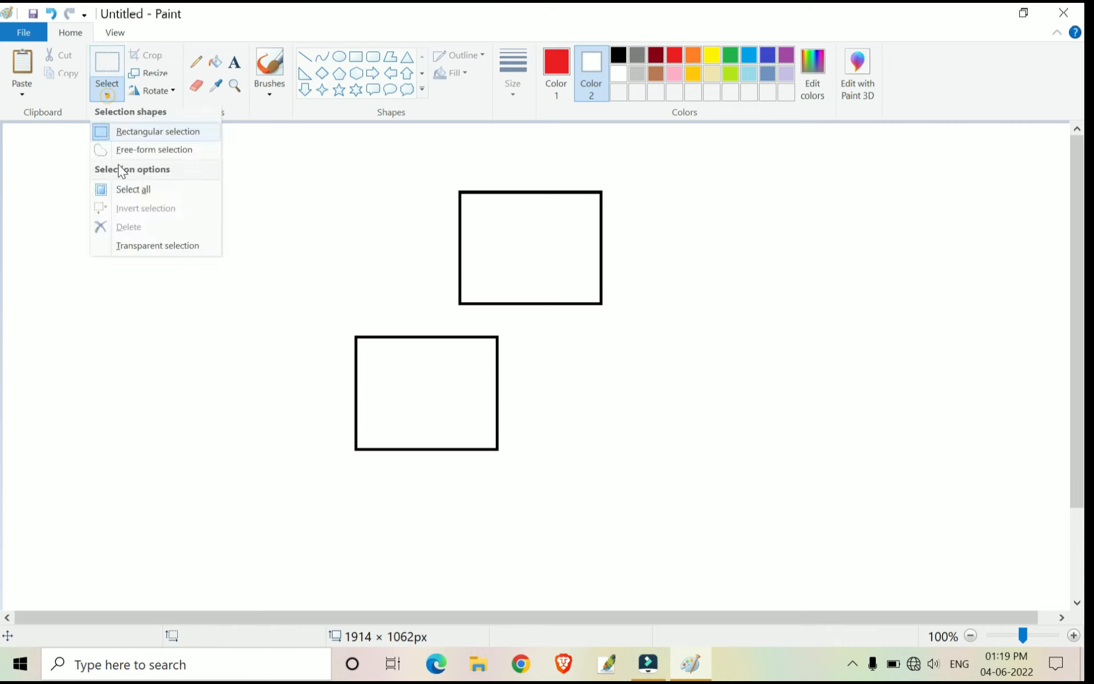
pyautogui.click(100, 248)
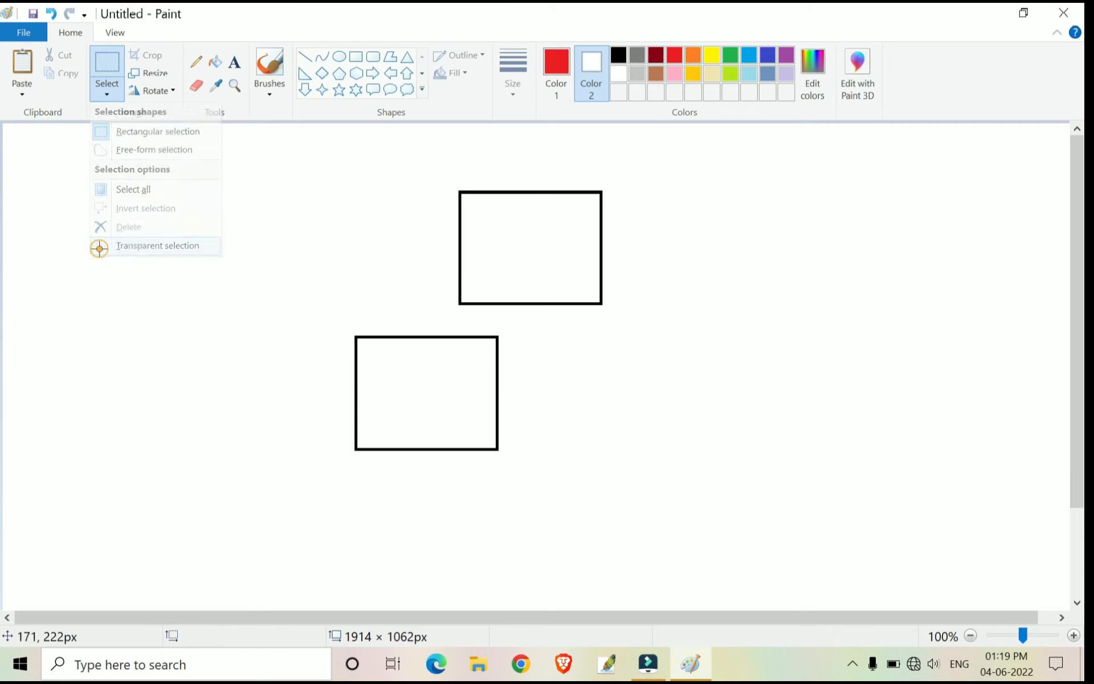
pyautogui.click(107, 96)
pyautogui.click(165, 326)
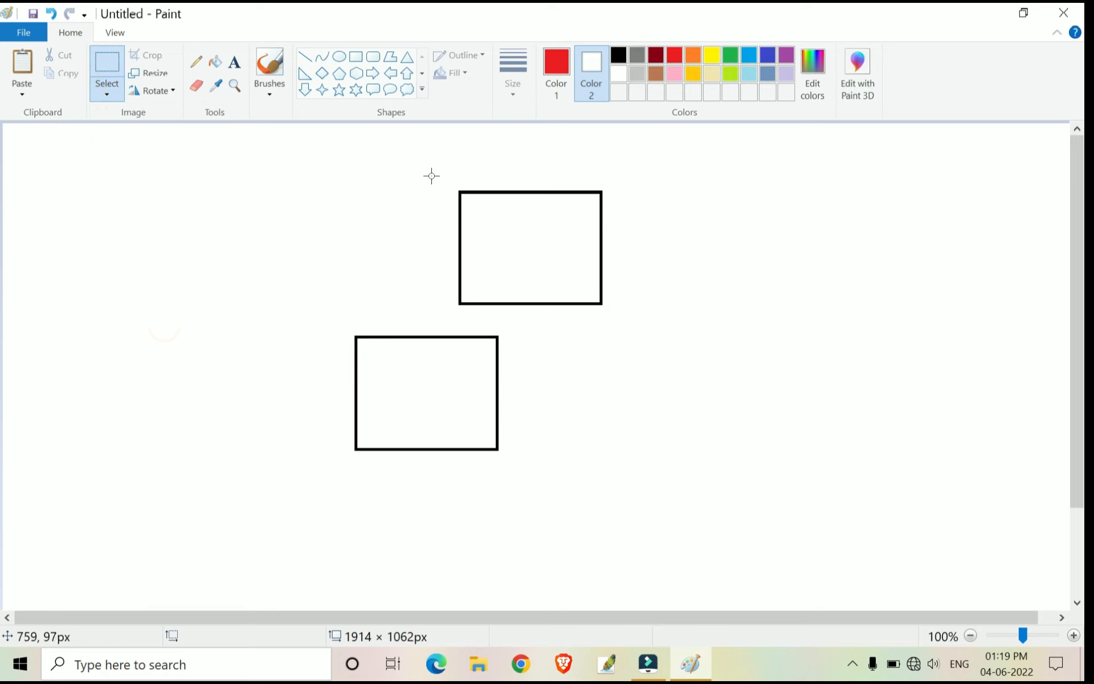
pyautogui.moveTo(433, 169); pyautogui.dragTo(517, 496)
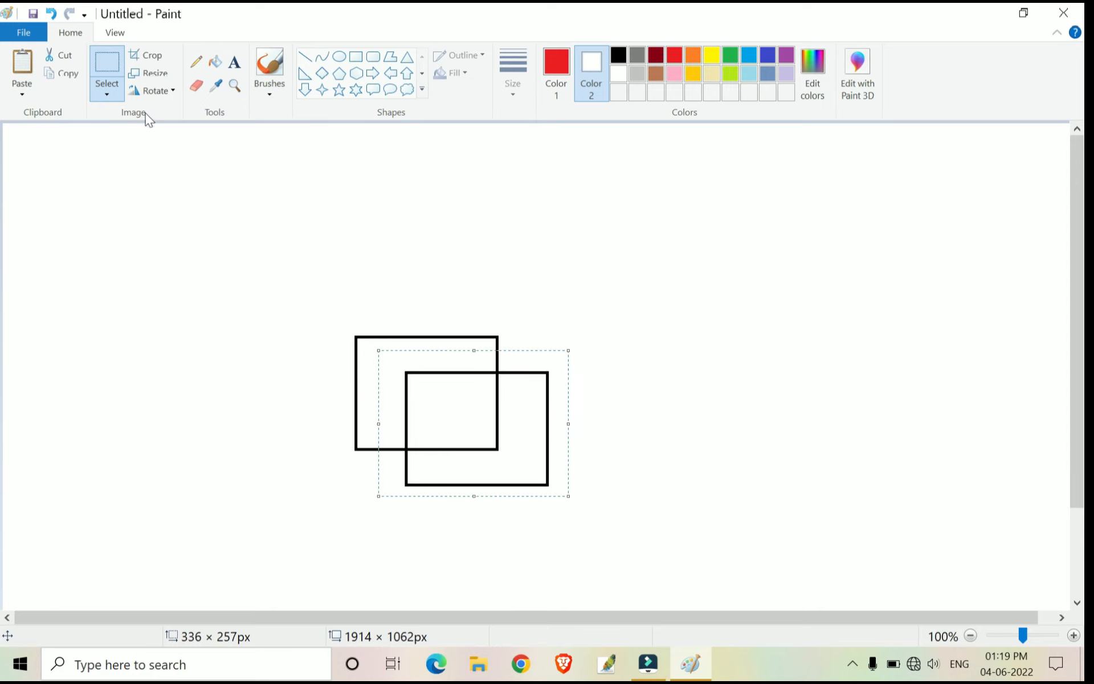
# Move the selected rectangle up and right, clear of the lower rectangle, and deselect it
pyautogui.moveTo(469, 439); pyautogui.dragTo(584, 294)
pyautogui.click(102, 91)
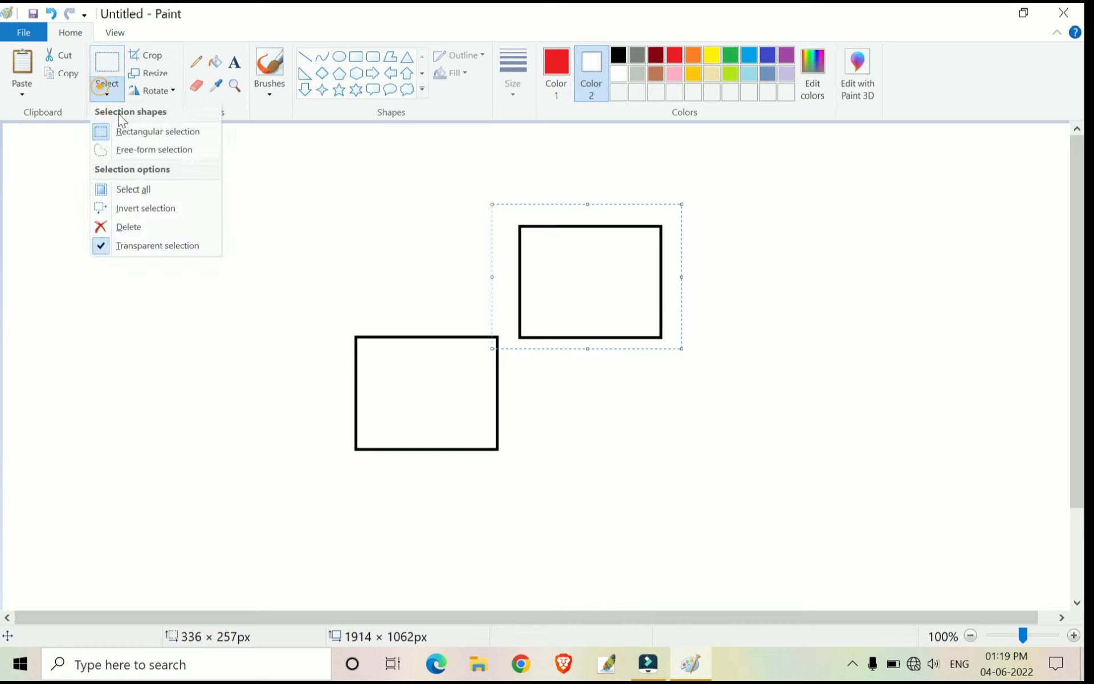
pyautogui.click(147, 274)
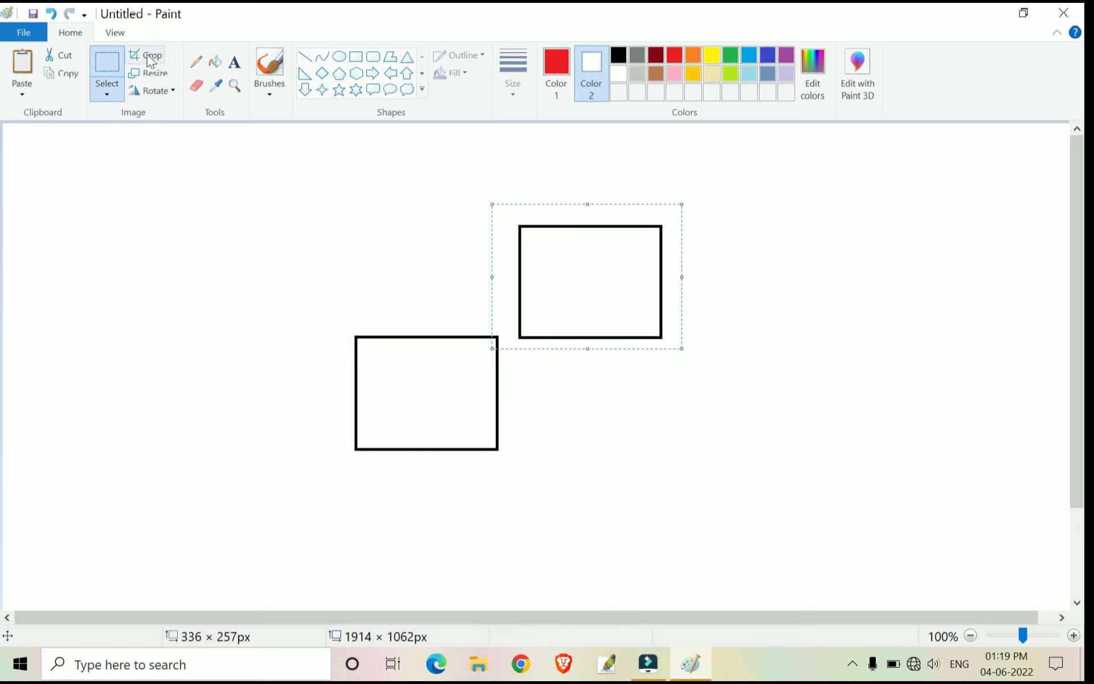
pyautogui.click(324, 241)
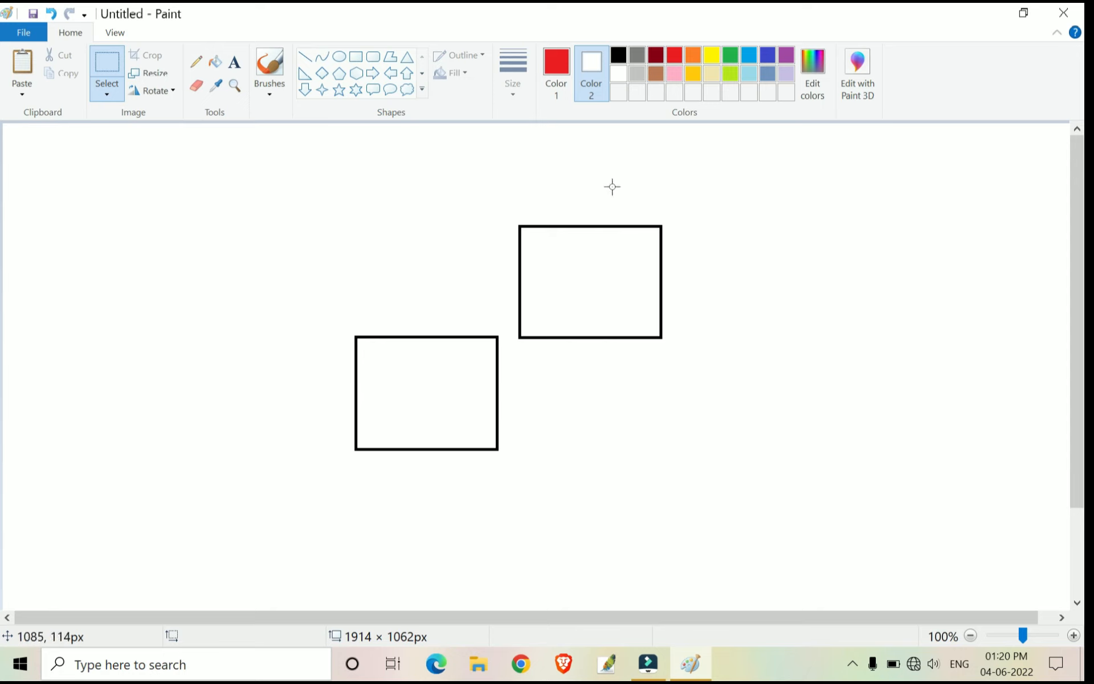
# Crop the picture to the upper rectangle's right part, about 177 × 349 px, and enlarge the canvas to about 1907 × 894 px
pyautogui.click(108, 96)
pyautogui.click(129, 135)
pyautogui.moveTo(601, 187); pyautogui.dragTo(702, 385)
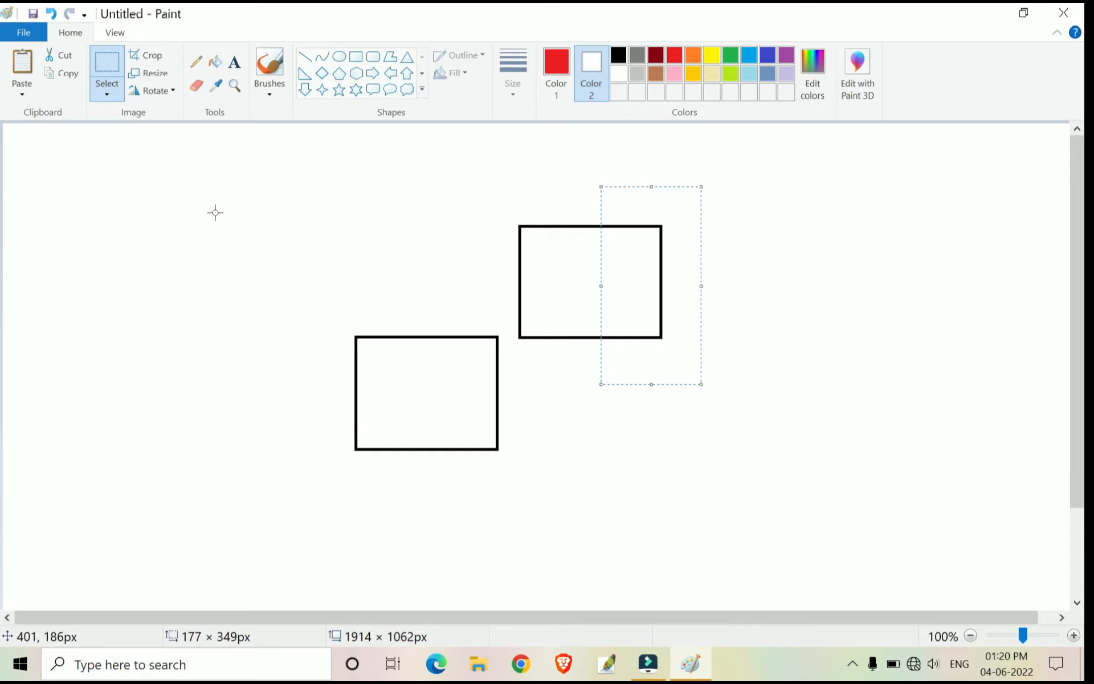
pyautogui.click(160, 57)
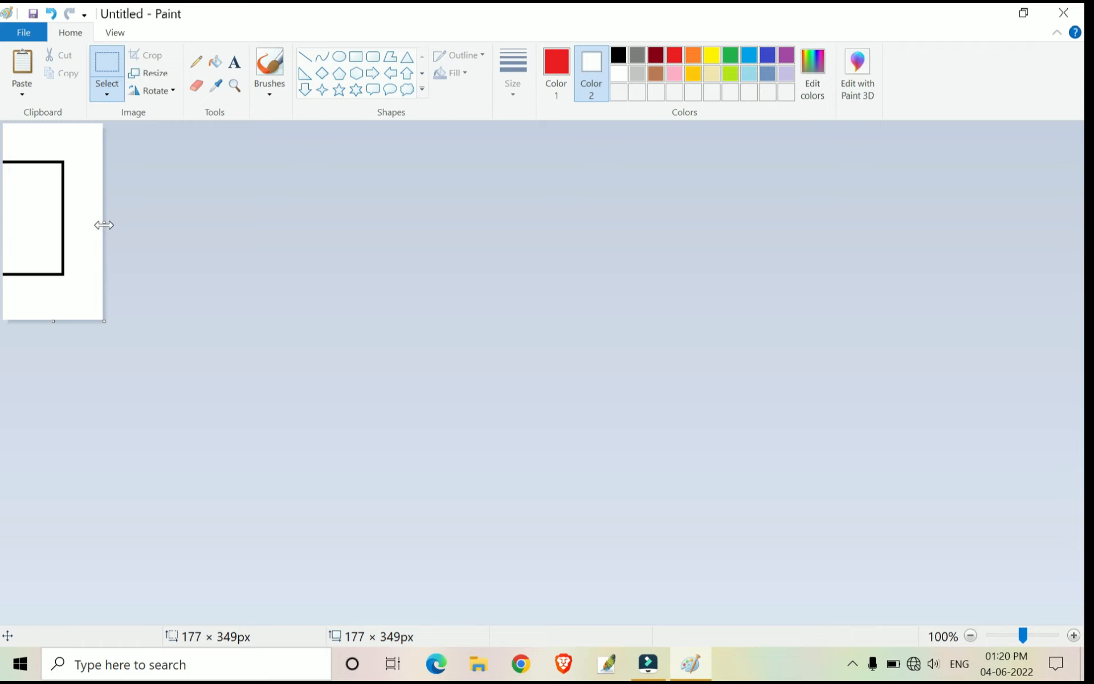
pyautogui.moveTo(103, 223); pyautogui.dragTo(1089, 267)
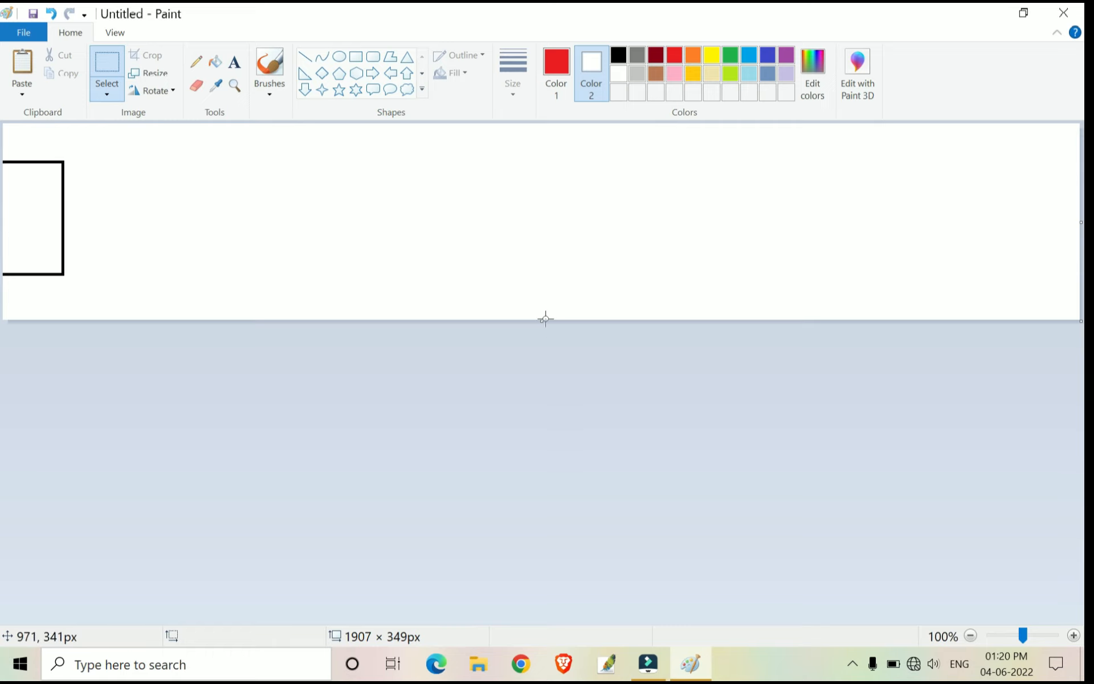
pyautogui.moveTo(541, 324); pyautogui.dragTo(568, 628)
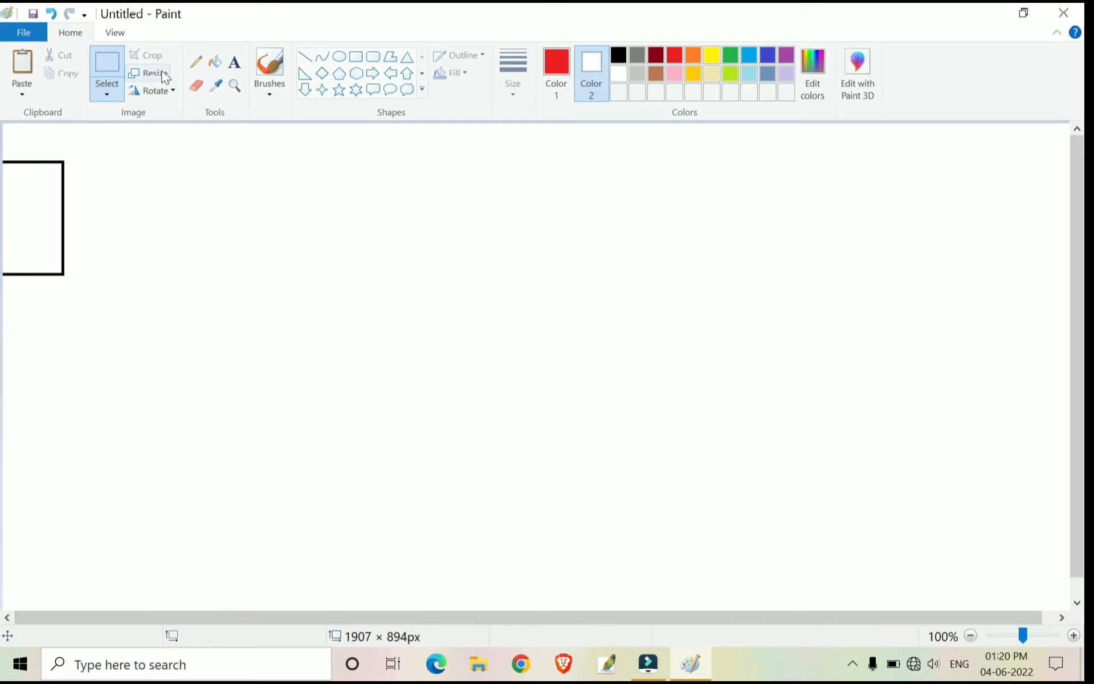
# Undo both canvas enlargements and the crop
pyautogui.hotkey('ctrl', 'z')
pyautogui.hotkey('ctrl', 'z')
pyautogui.hotkey('ctrl', 'z')
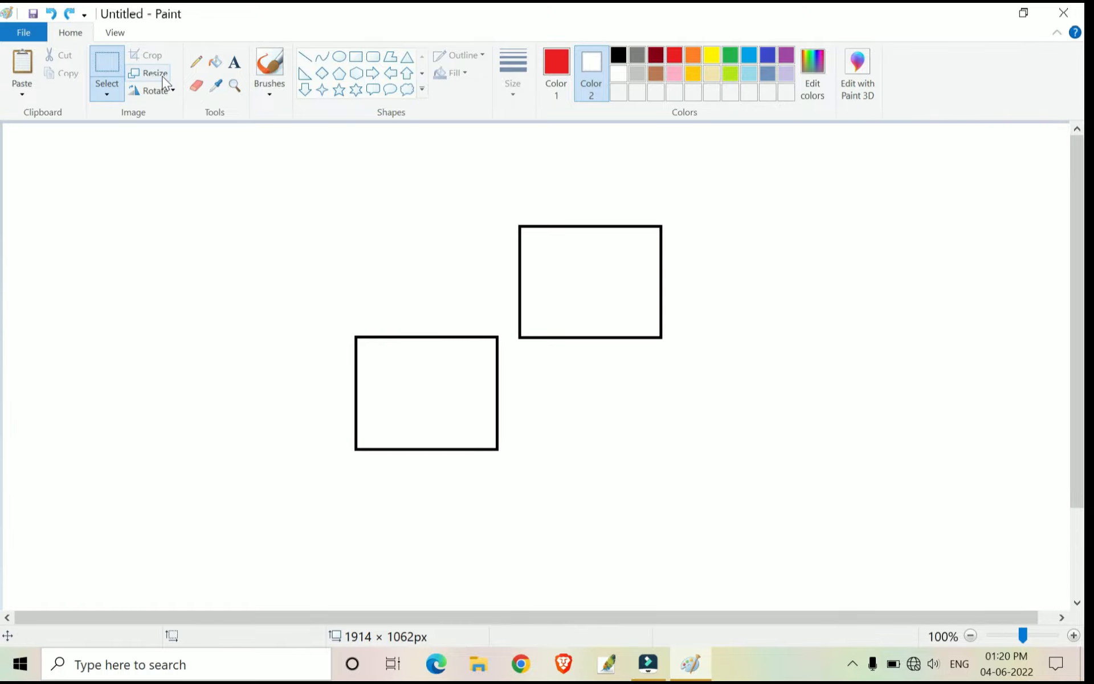
# Select the upper rectangle at about 355 × 273 px and enlarge it with Resize and Skew, with Maintain aspect ratio turned off
pyautogui.click(108, 94)
pyautogui.click(125, 133)
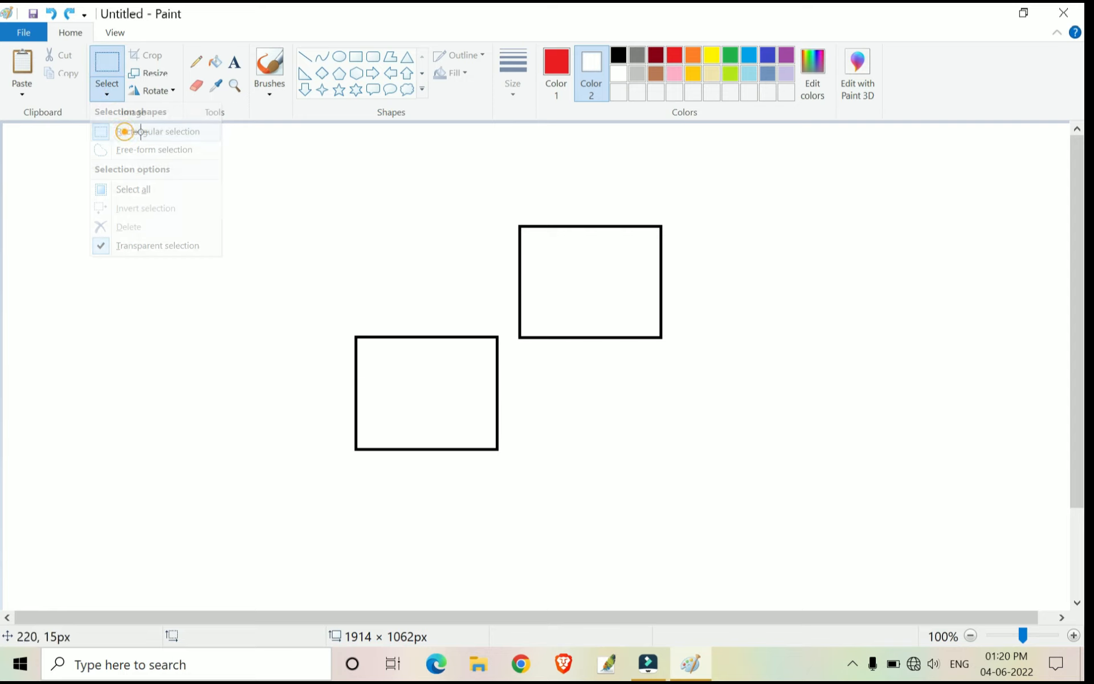
pyautogui.moveTo(485, 188); pyautogui.dragTo(686, 342)
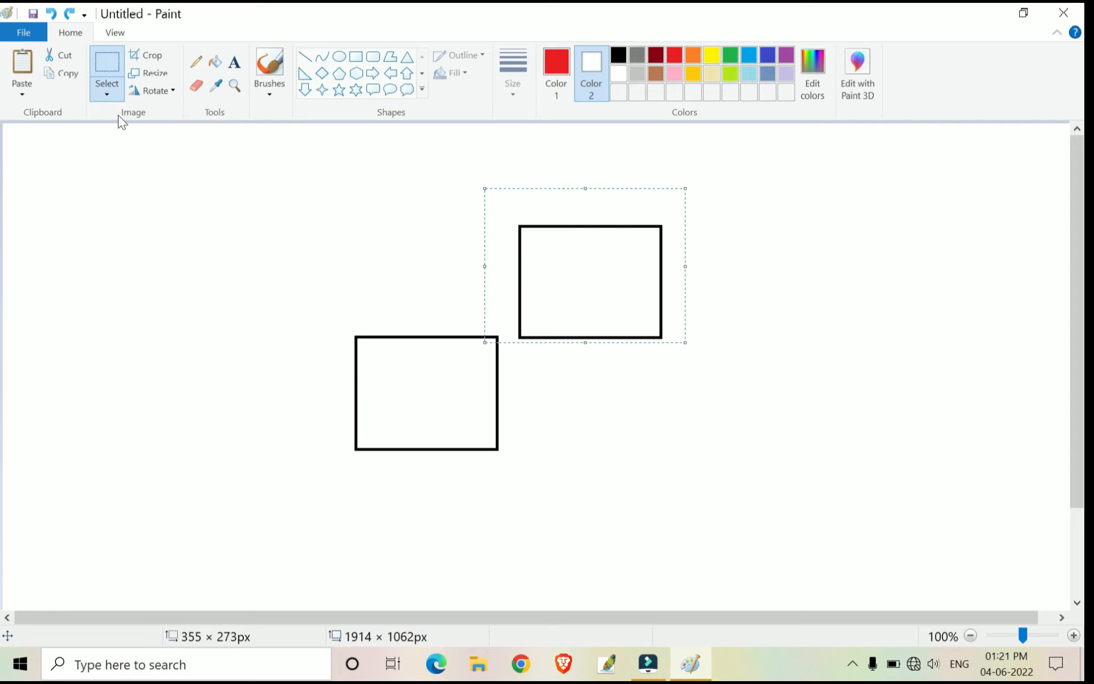
pyautogui.click(155, 74)
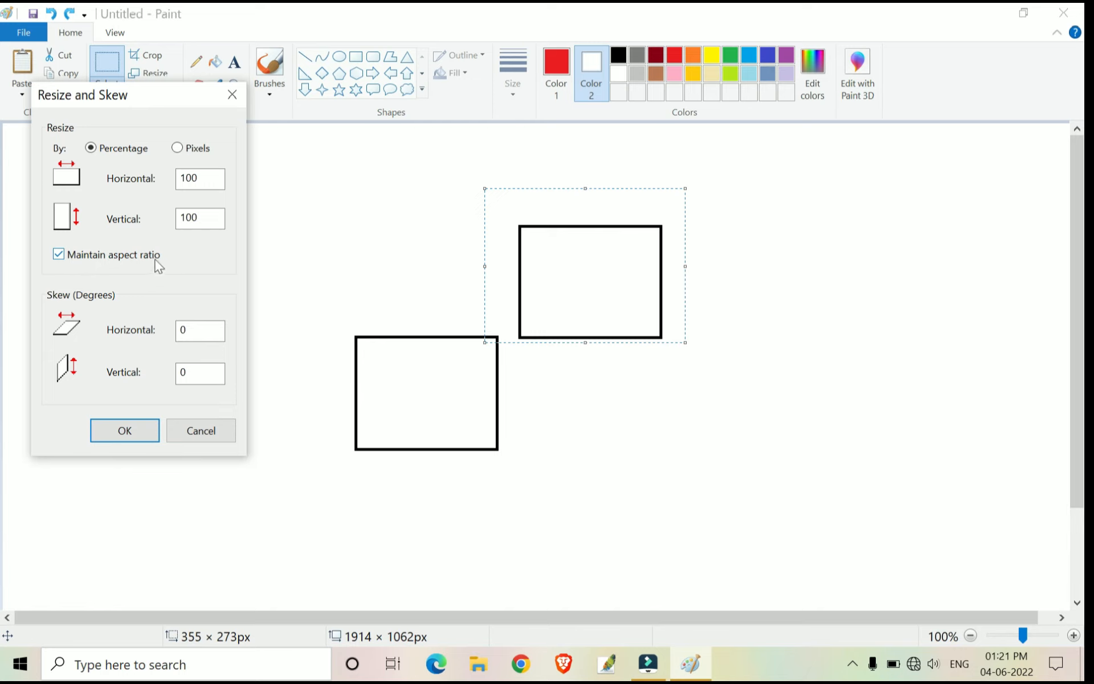
pyautogui.click(58, 254)
pyautogui.click(124, 436)
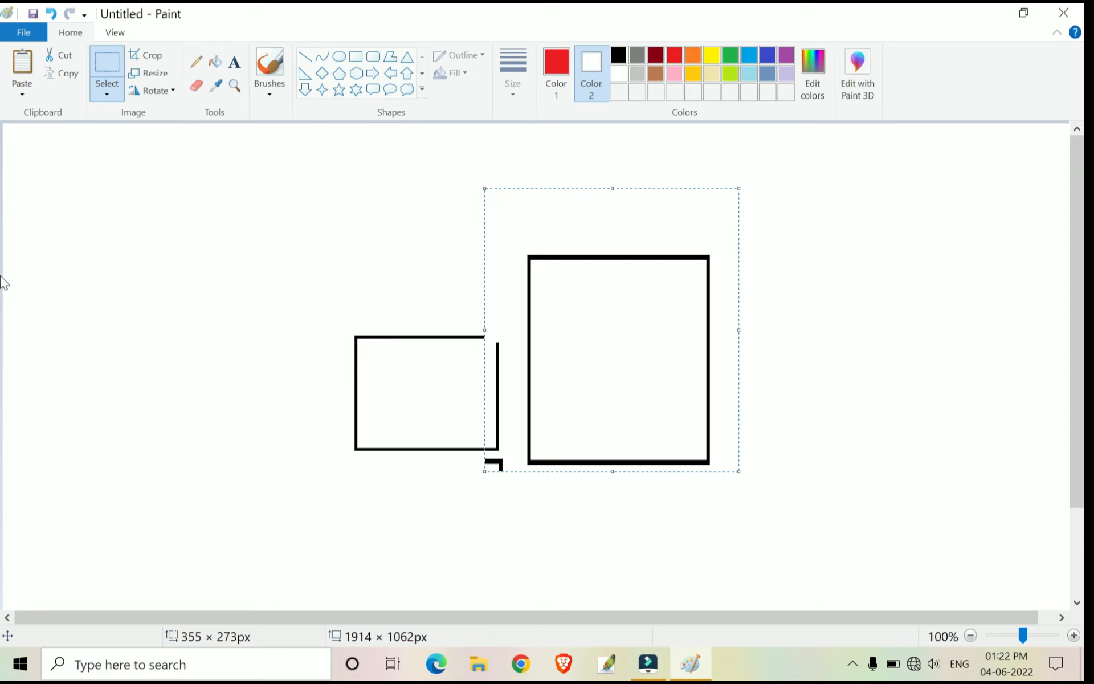
pyautogui.click(169, 95)
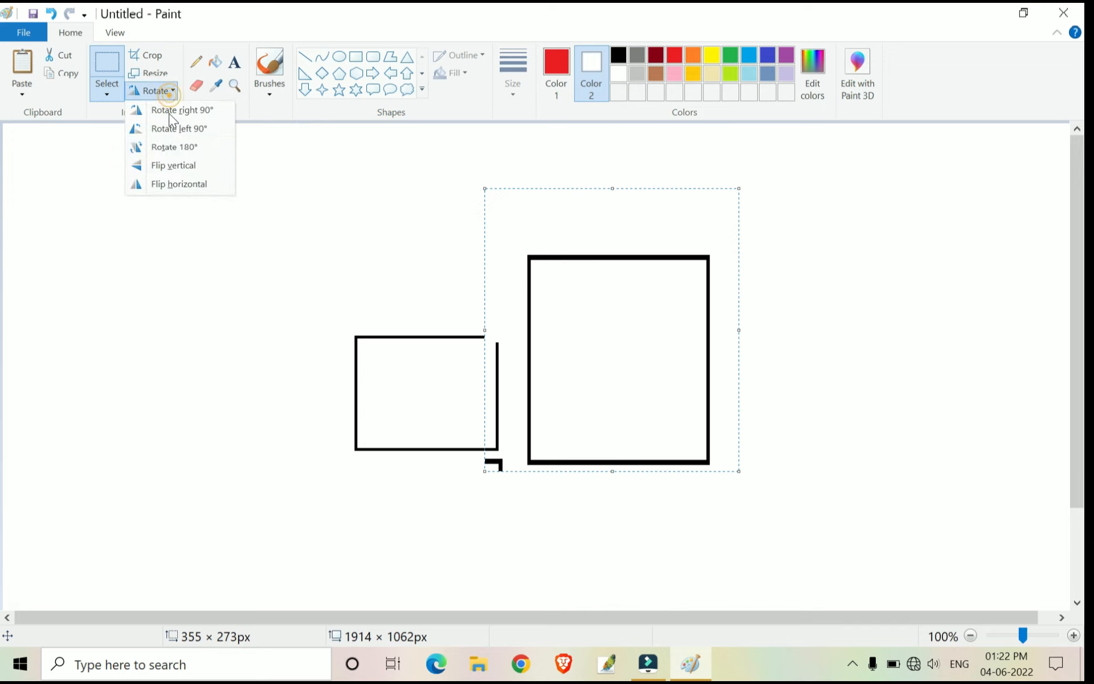
pyautogui.click(212, 294)
# Select the enlarged rectangle at about 381 × 449 px, rotate it right 90°, and stretch it wider to about 530 × 381 px
pyautogui.click(435, 274)
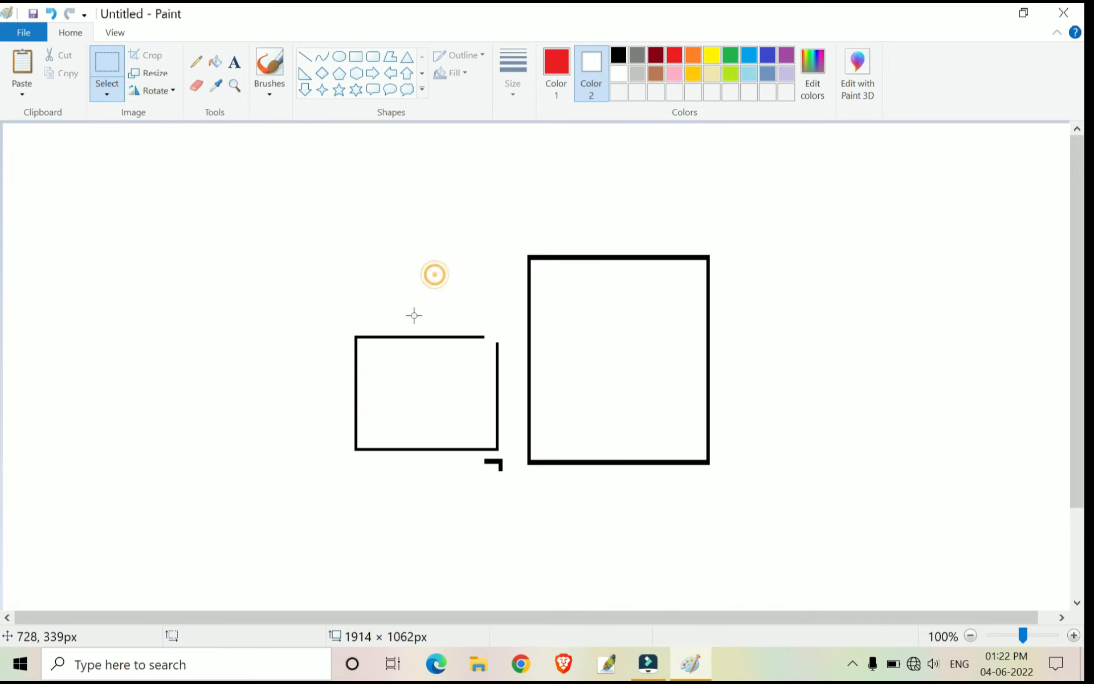
pyautogui.moveTo(515, 232); pyautogui.dragTo(732, 488)
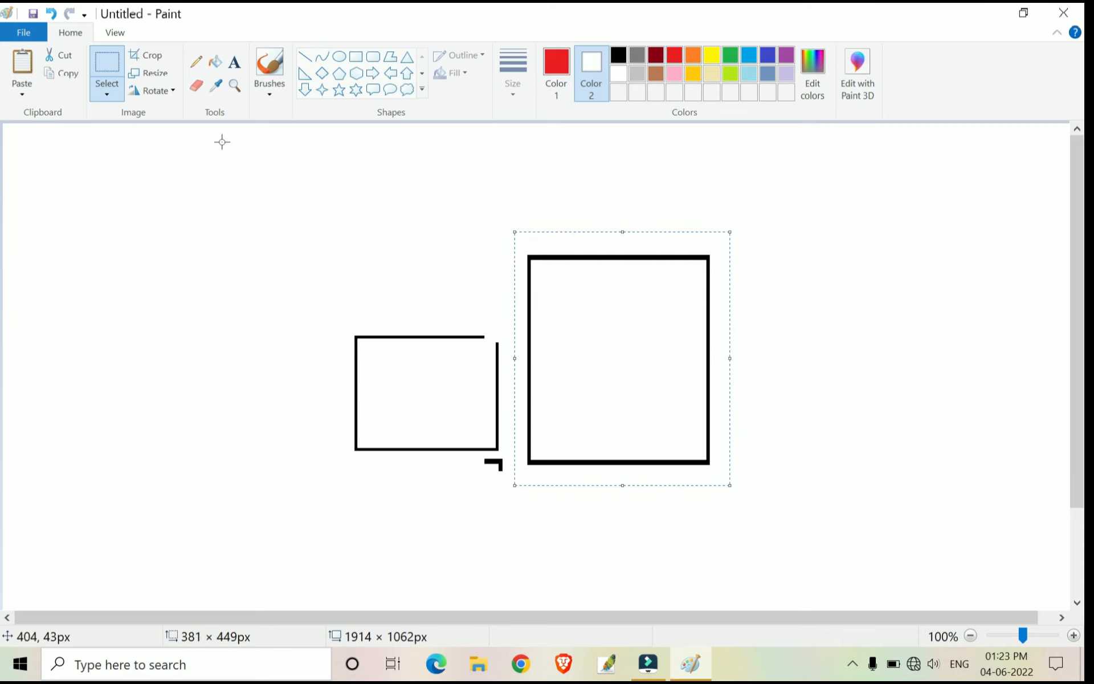
pyautogui.click(168, 96)
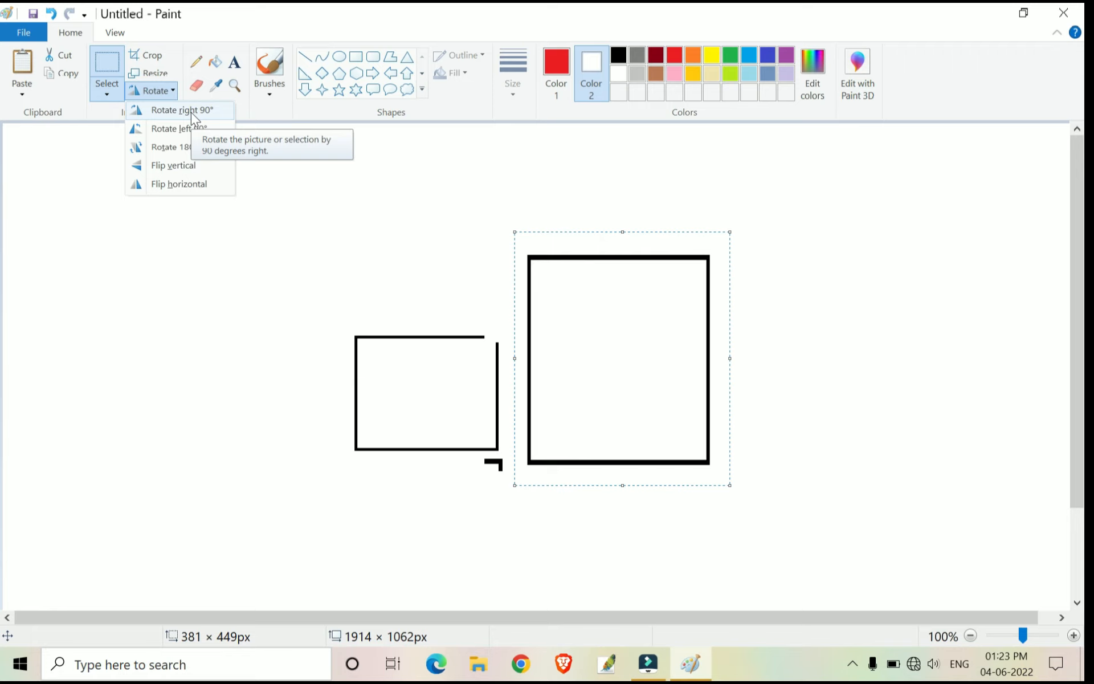
pyautogui.click(191, 112)
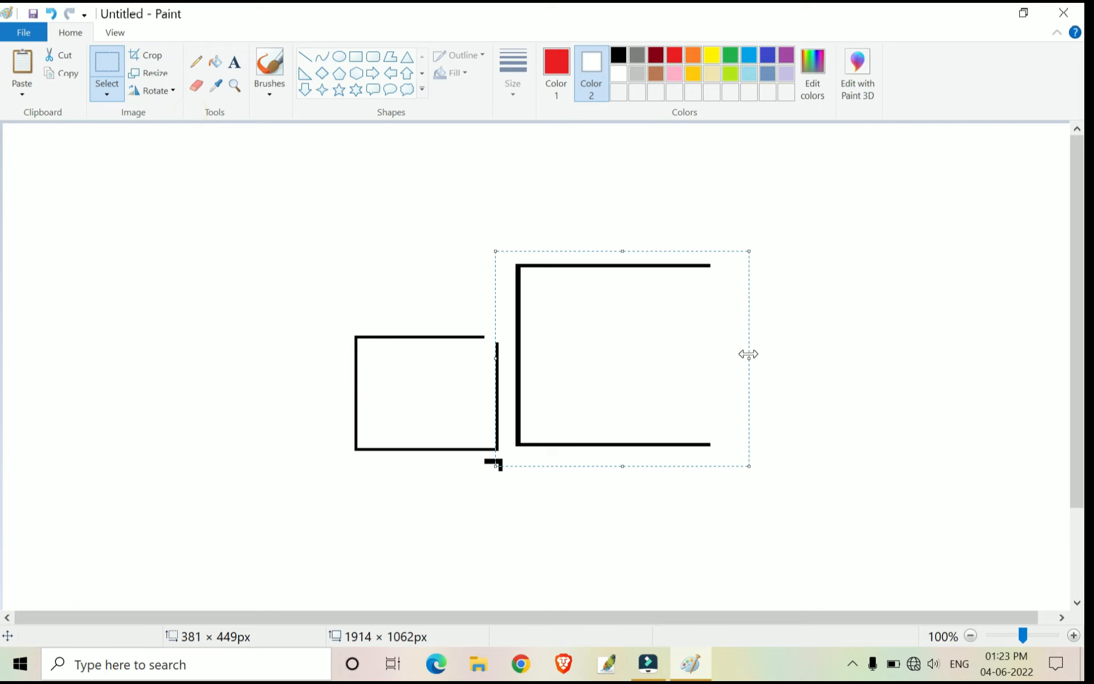
pyautogui.moveTo(748, 354); pyautogui.dragTo(794, 352)
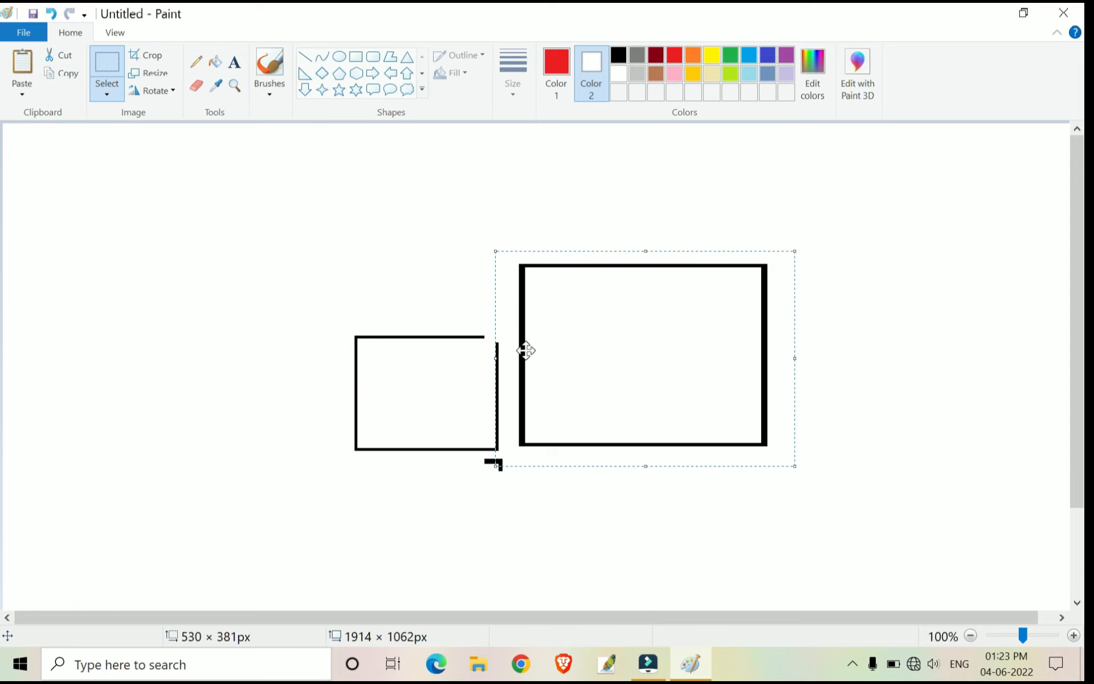
pyautogui.click(170, 98)
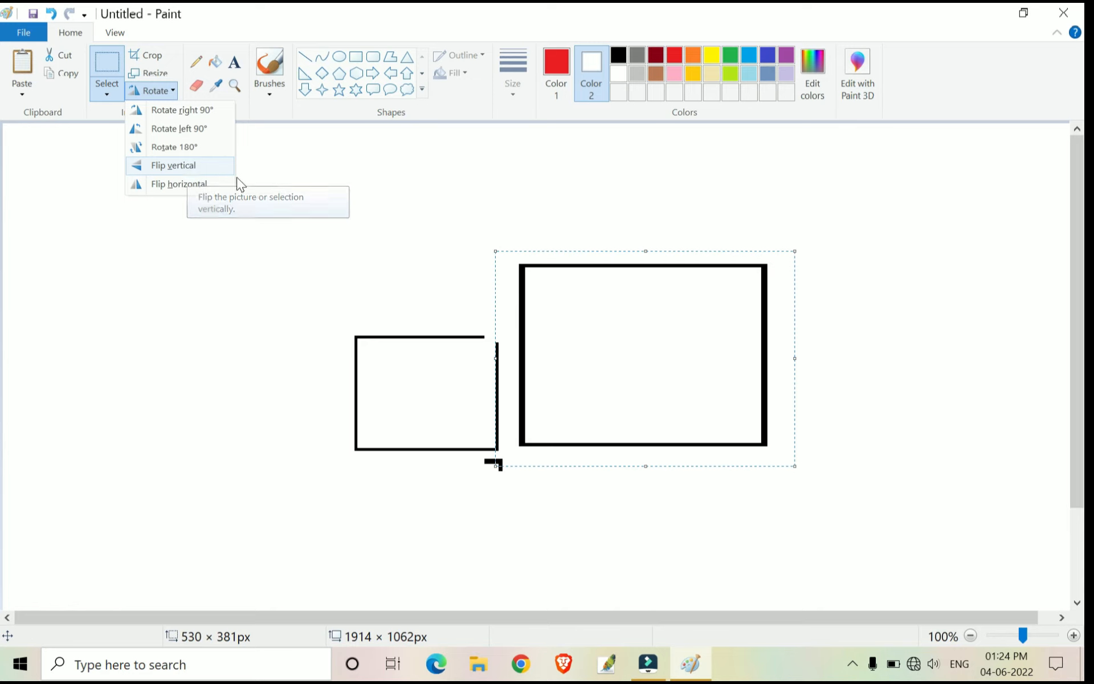
pyautogui.click(297, 177)
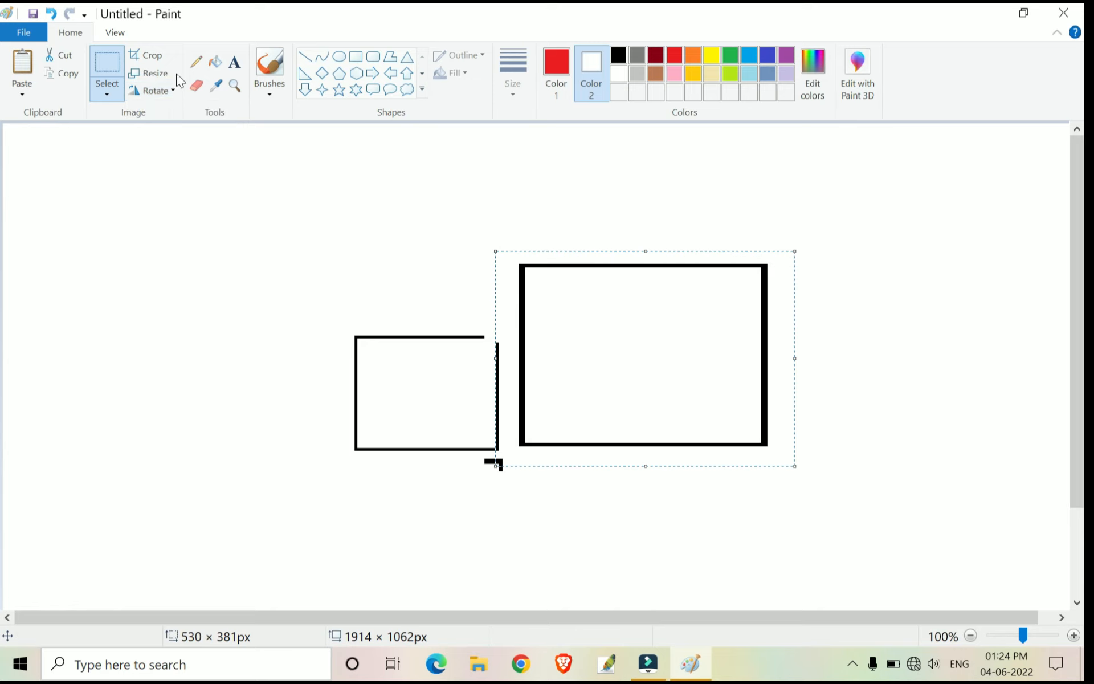